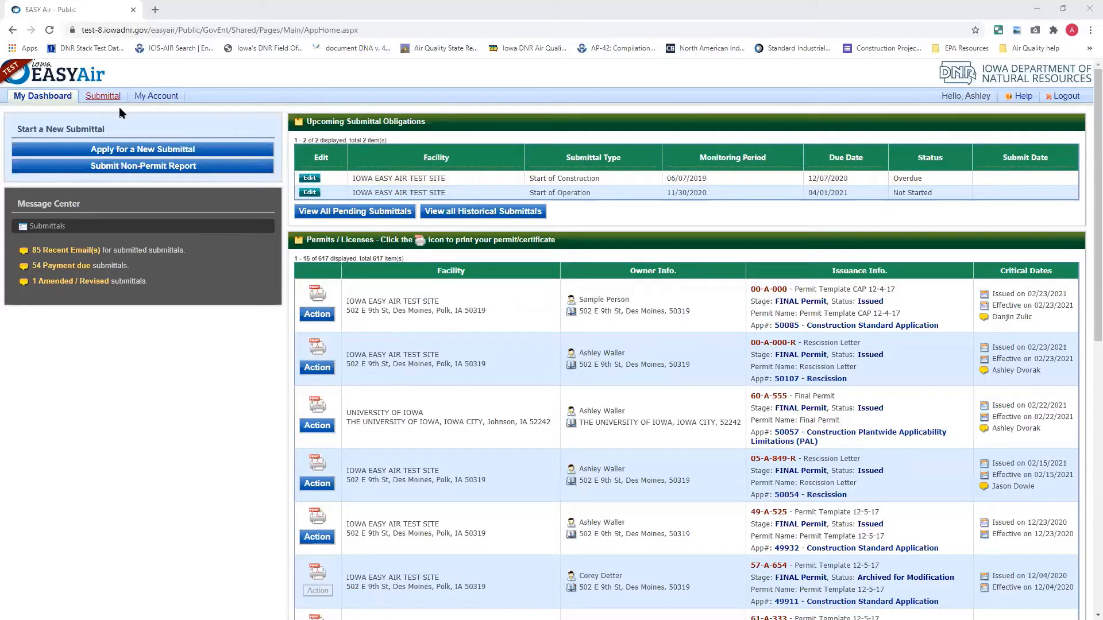
Start a new Rescission submittal and select IOWA EASY AIR TEST SITE as the company/facility
left_click(139, 150)
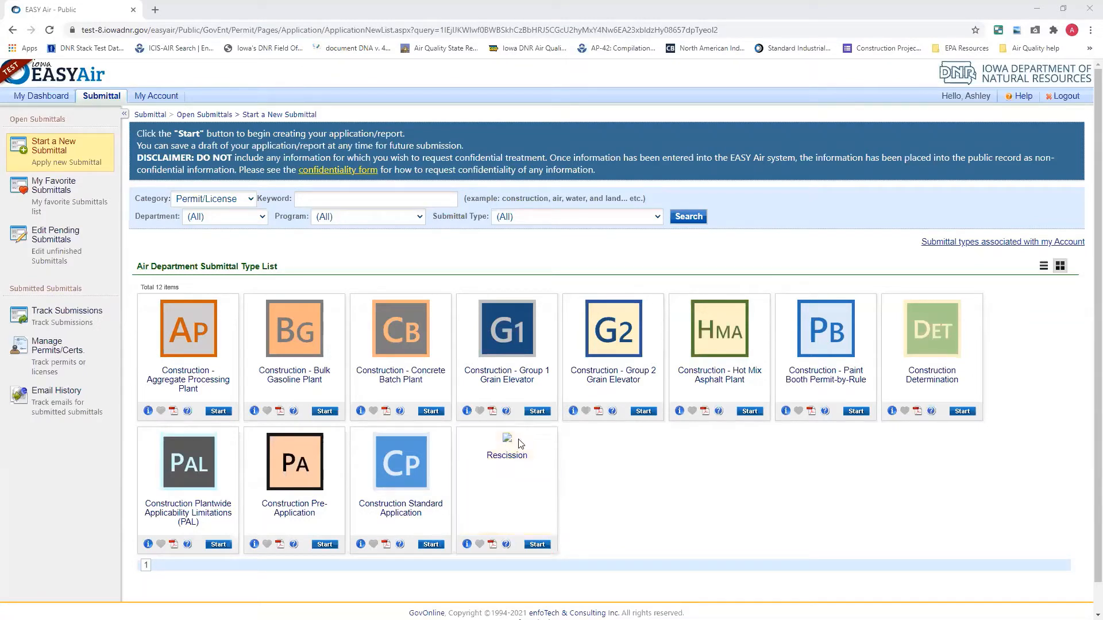
left_click(534, 545)
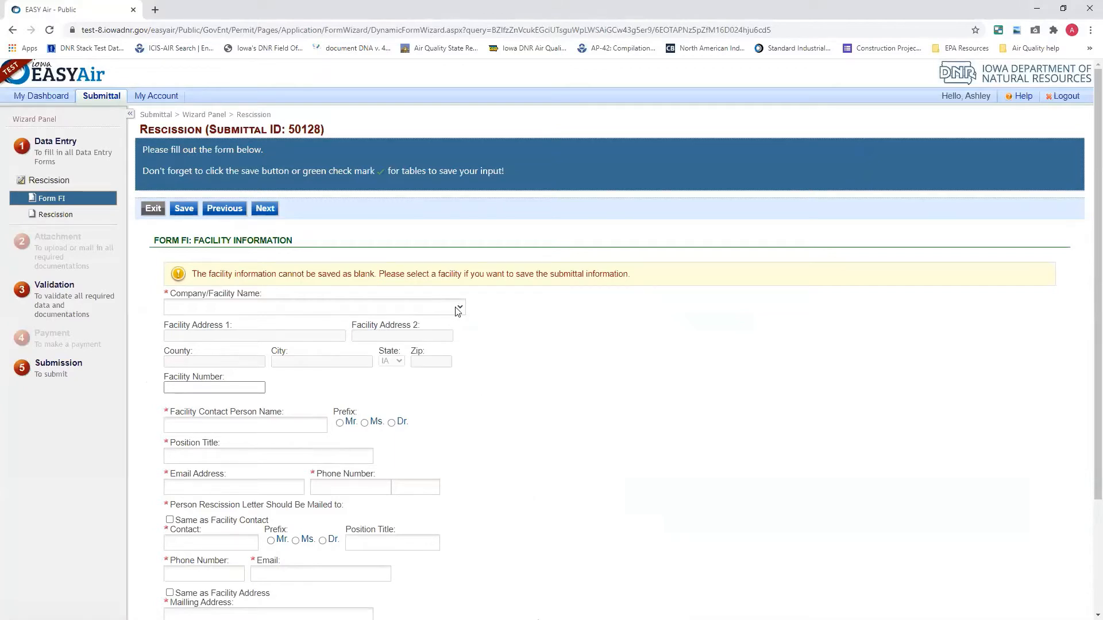
left_click(230, 307)
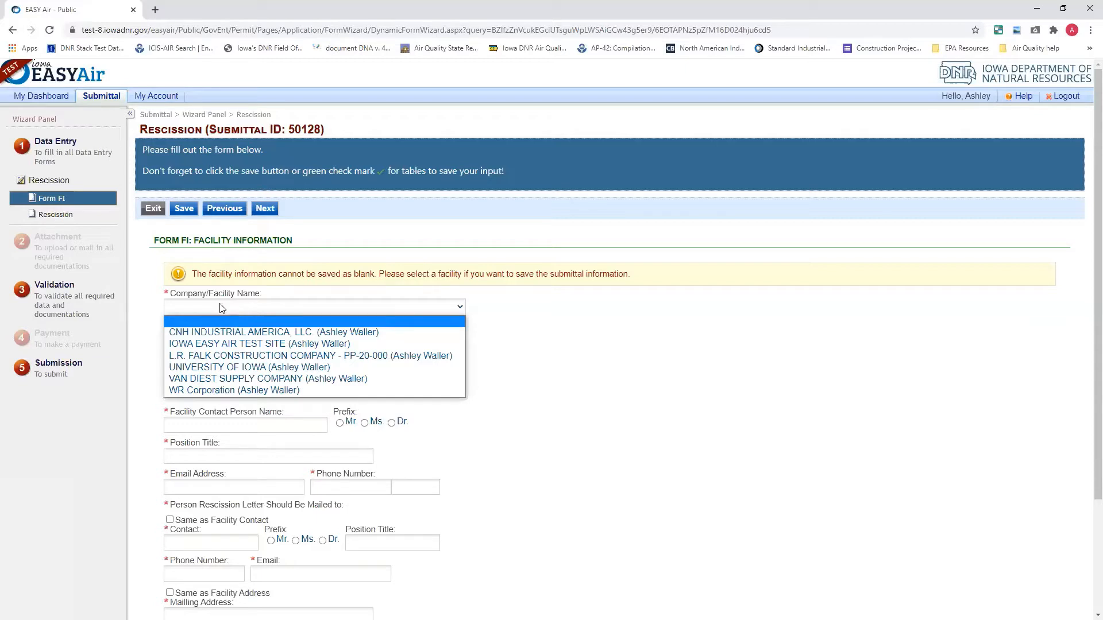
left_click(213, 344)
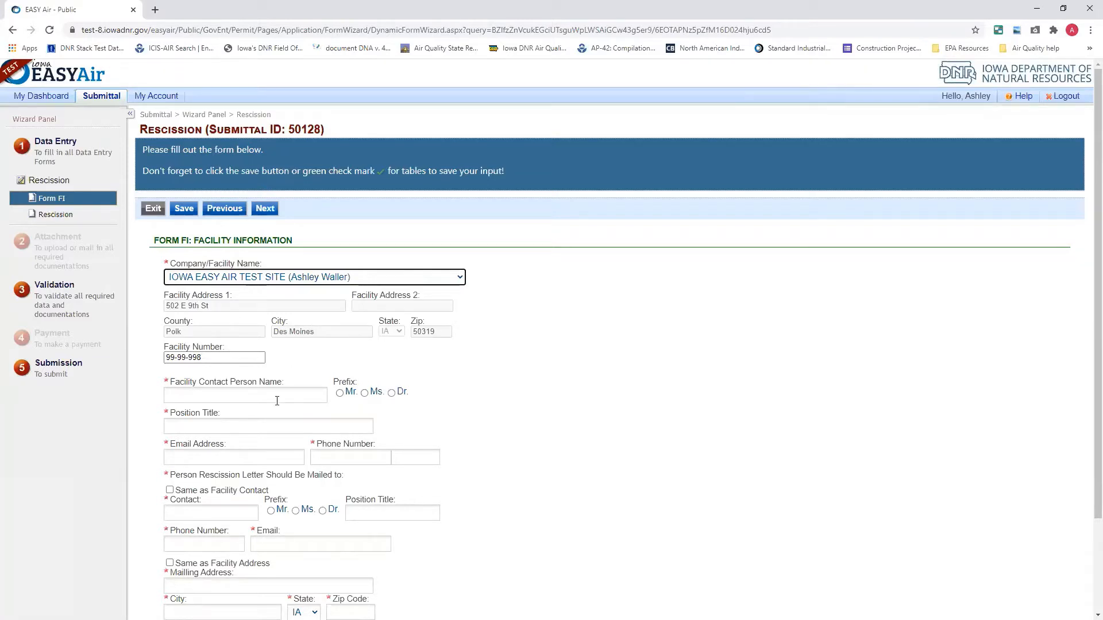
Enter the facility contact person's name and set the position title to Engineer
scroll(277, 401, "down", 2)
left_click(243, 282)
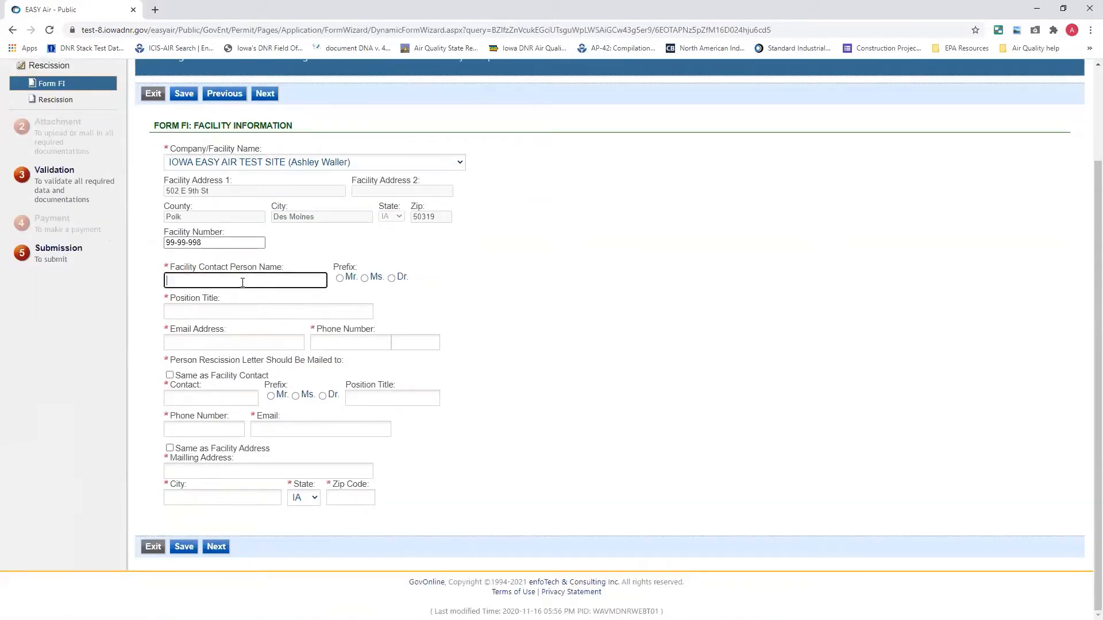
left_click(211, 312)
type("En")
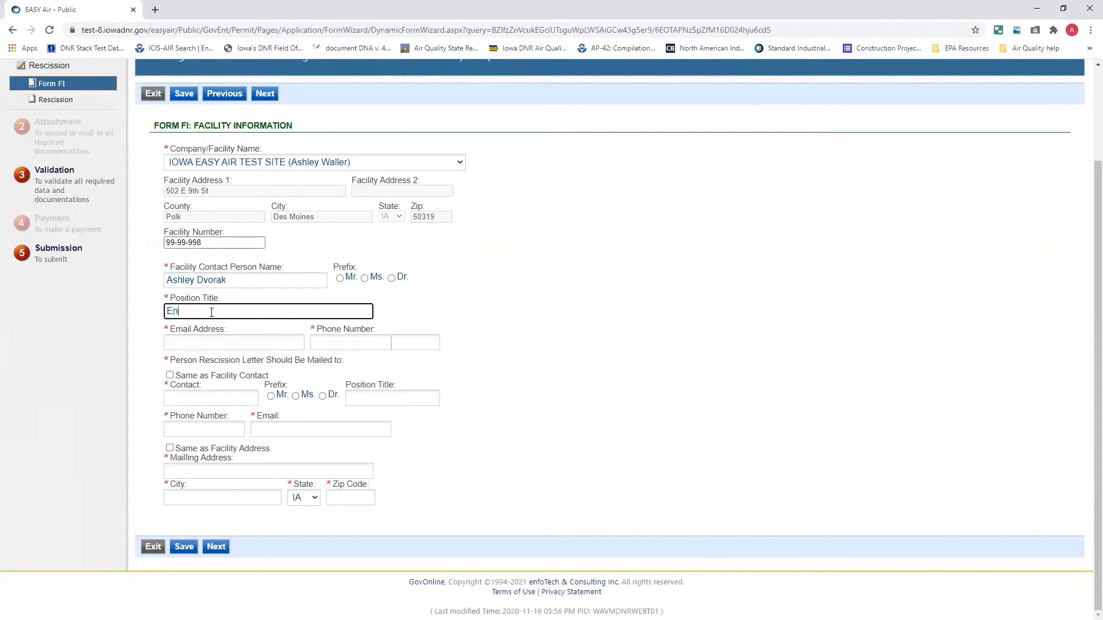
type("gineer")
Fill in the facility contact's e-mail address and phone number from the saved suggestions
left_click(171, 343)
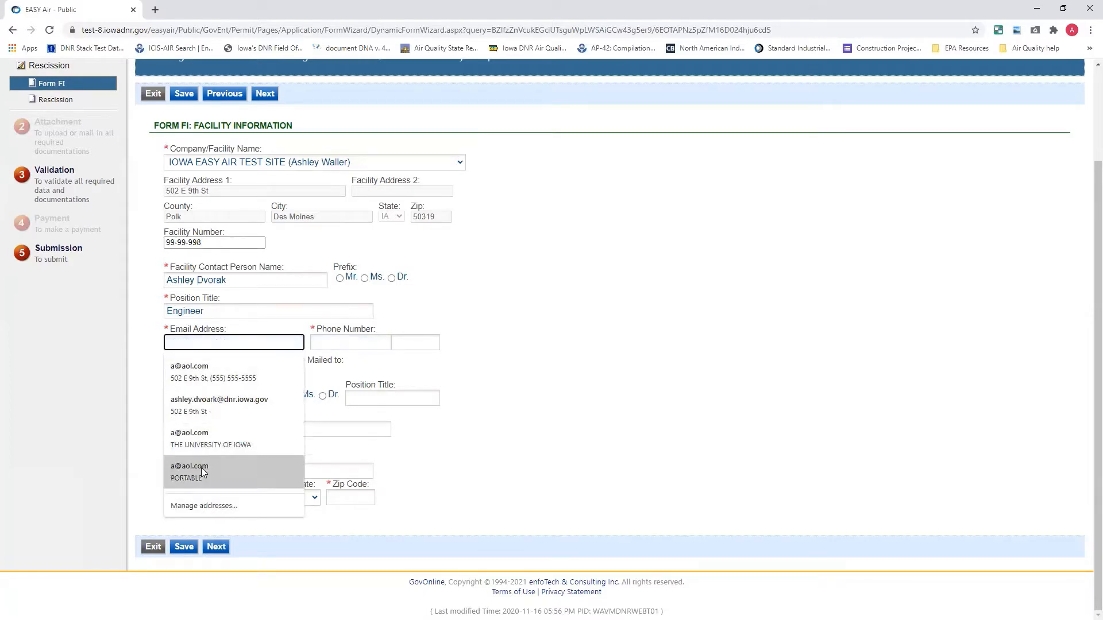
left_click(221, 402)
left_click(377, 343)
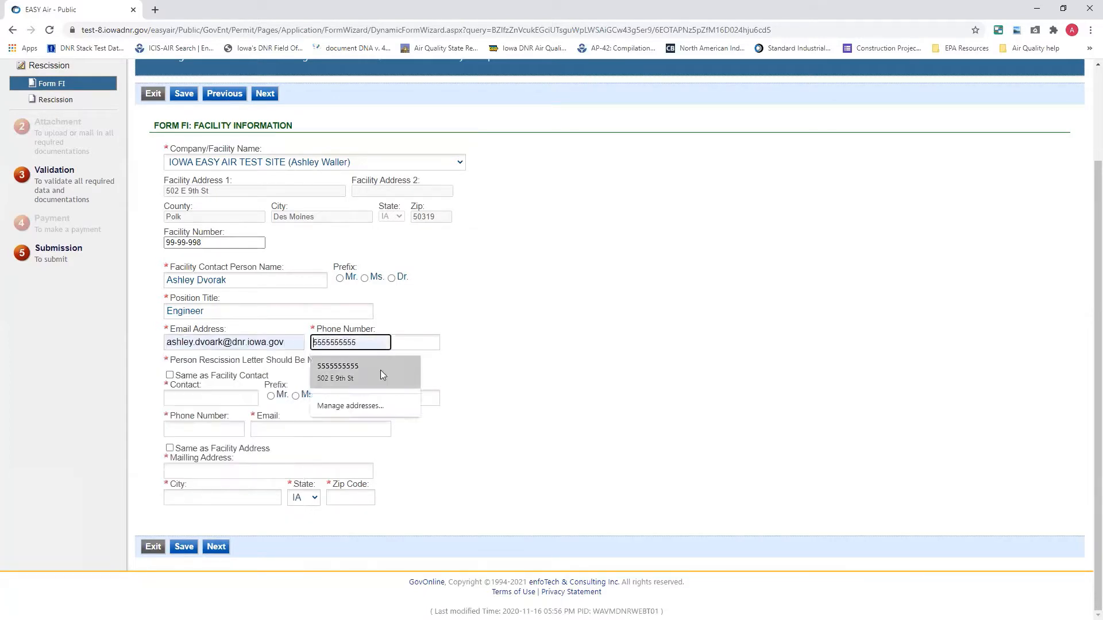
left_click(369, 368)
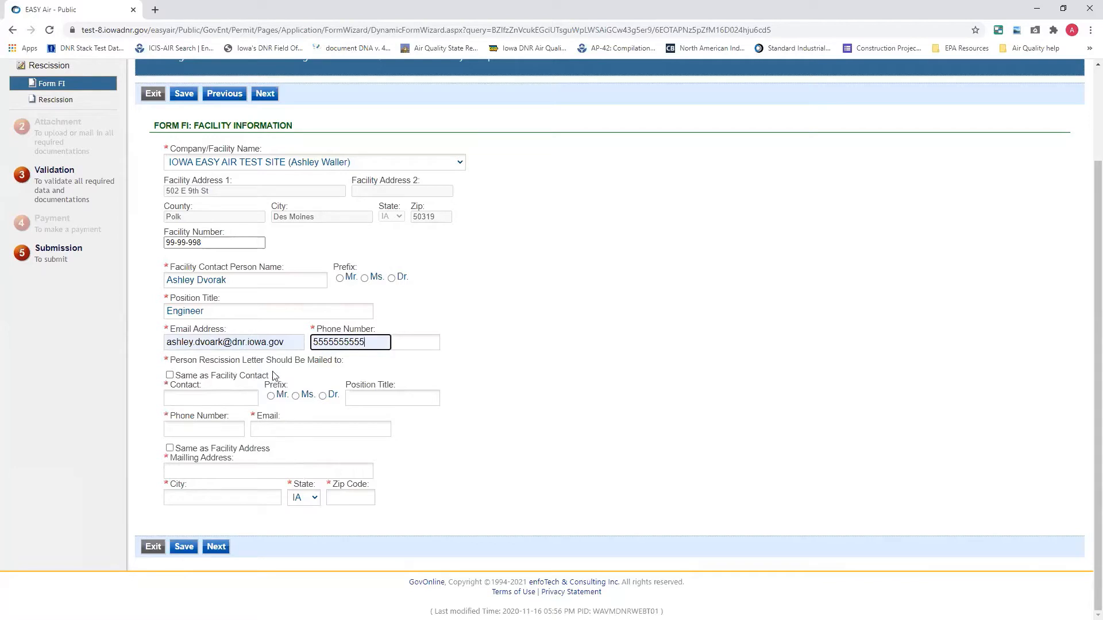
Reuse the facility contact and facility address for mailing the rescission letter, and continue to the Rescission form
left_click(170, 376)
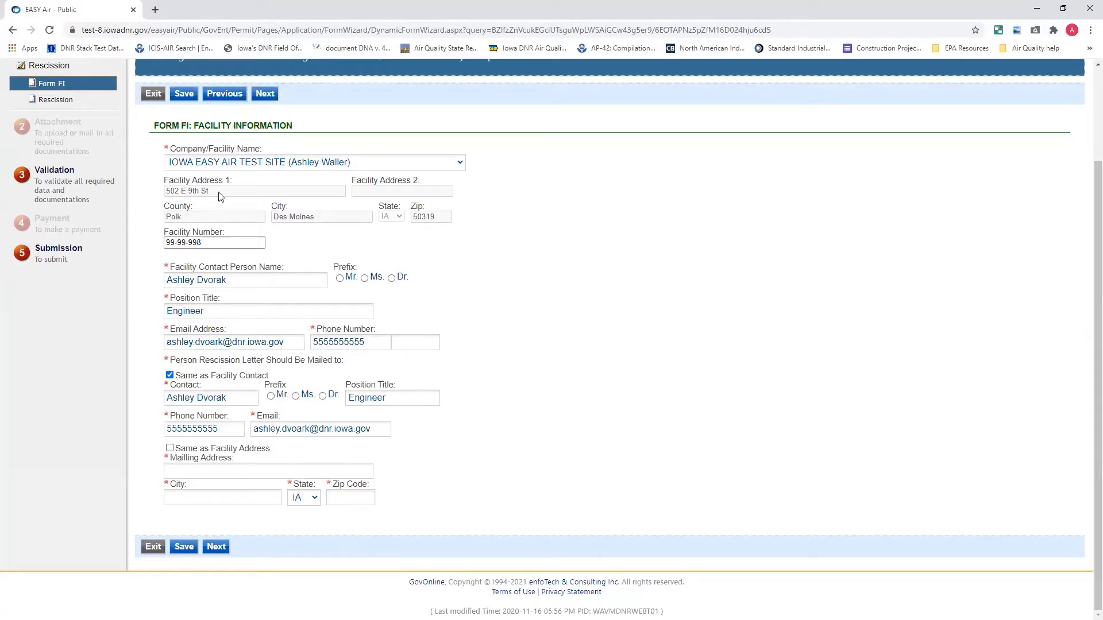
left_click(170, 449)
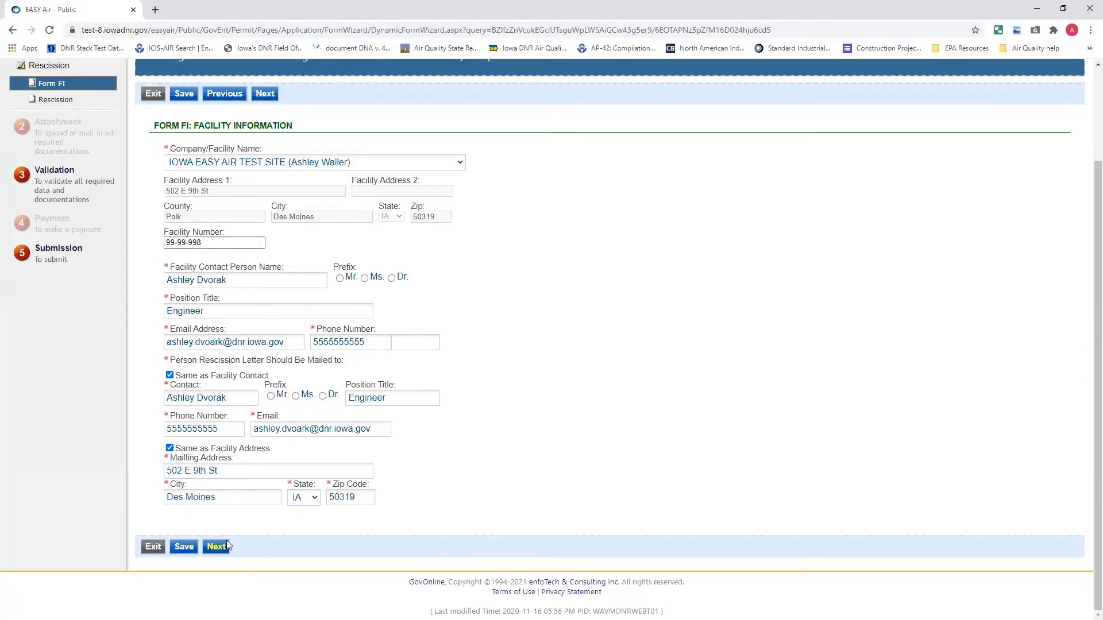
left_click(201, 549)
left_click(216, 546)
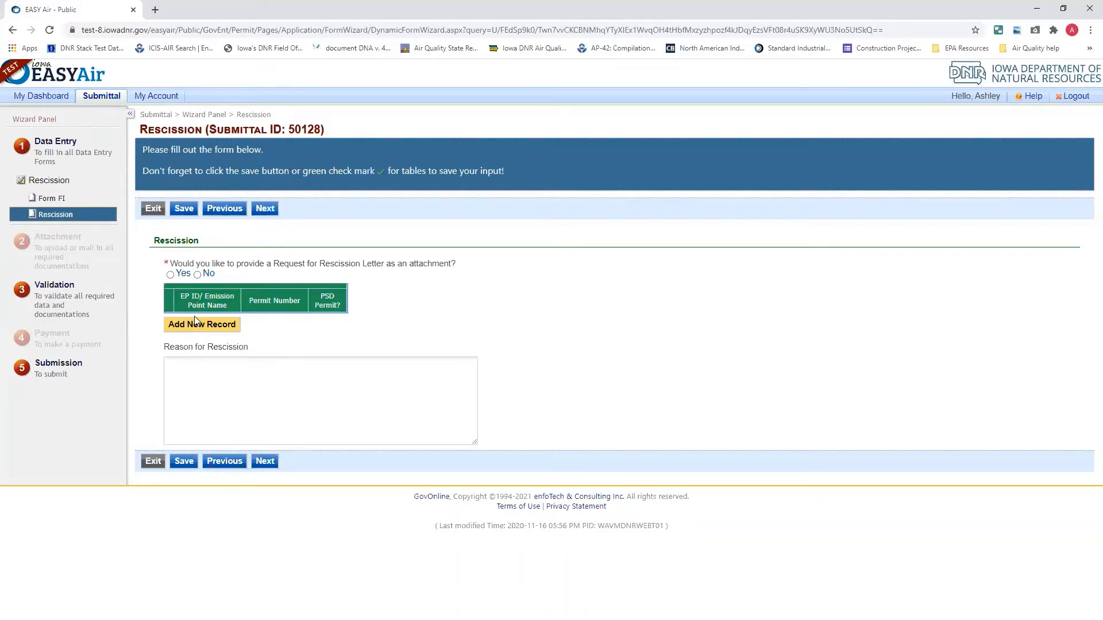
Answer No to attaching a Request for Rescission Letter and add three blank emission point records
left_click(172, 274)
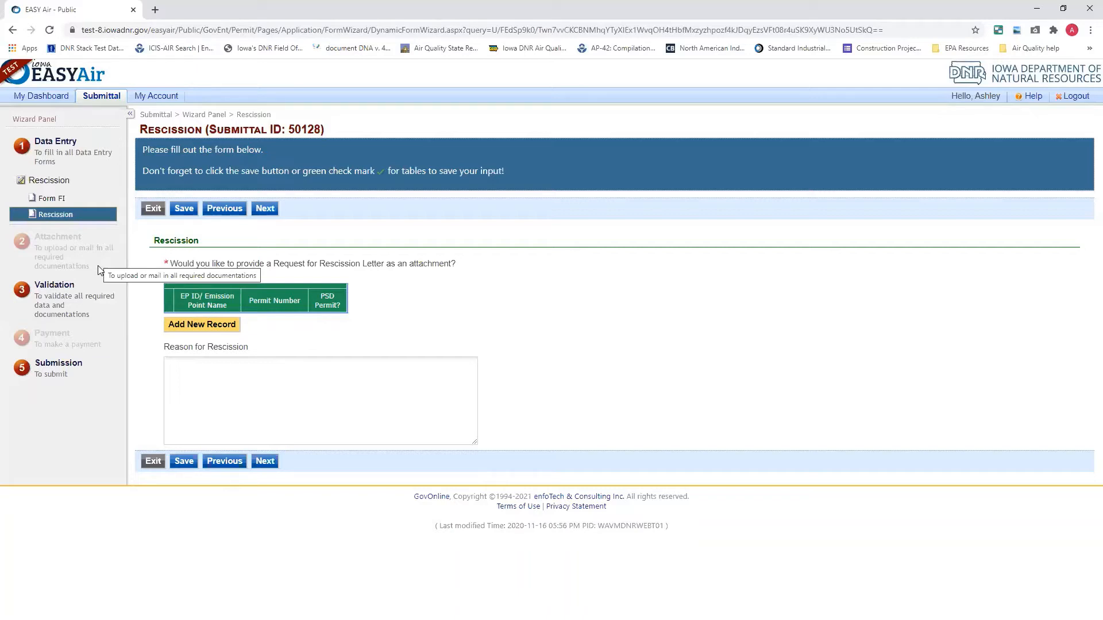
left_click(197, 276)
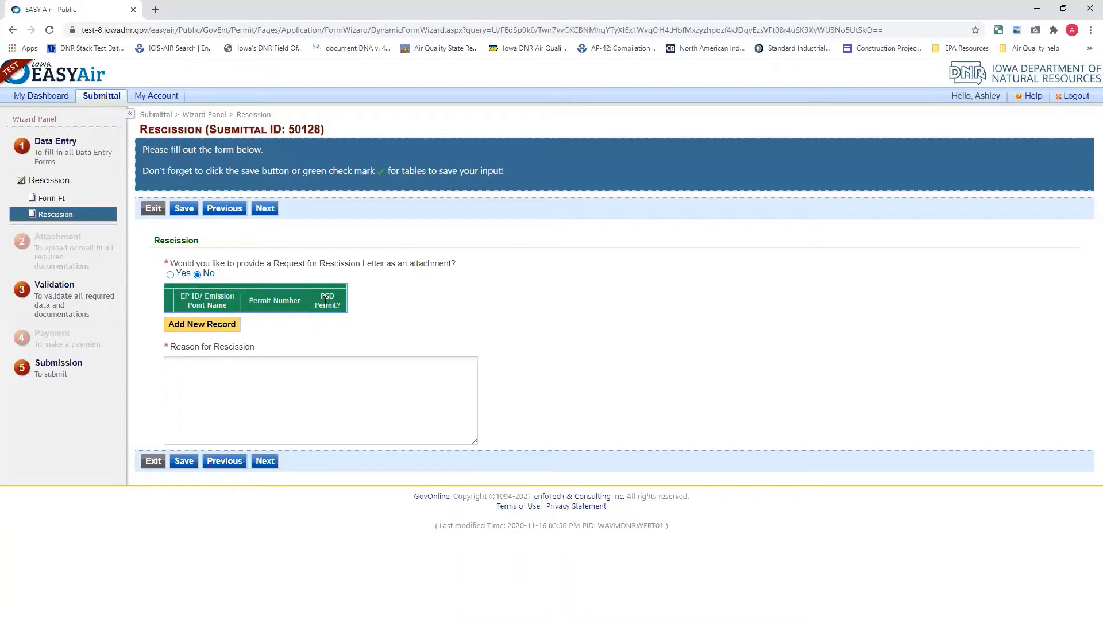
left_click(208, 326)
left_click(206, 350)
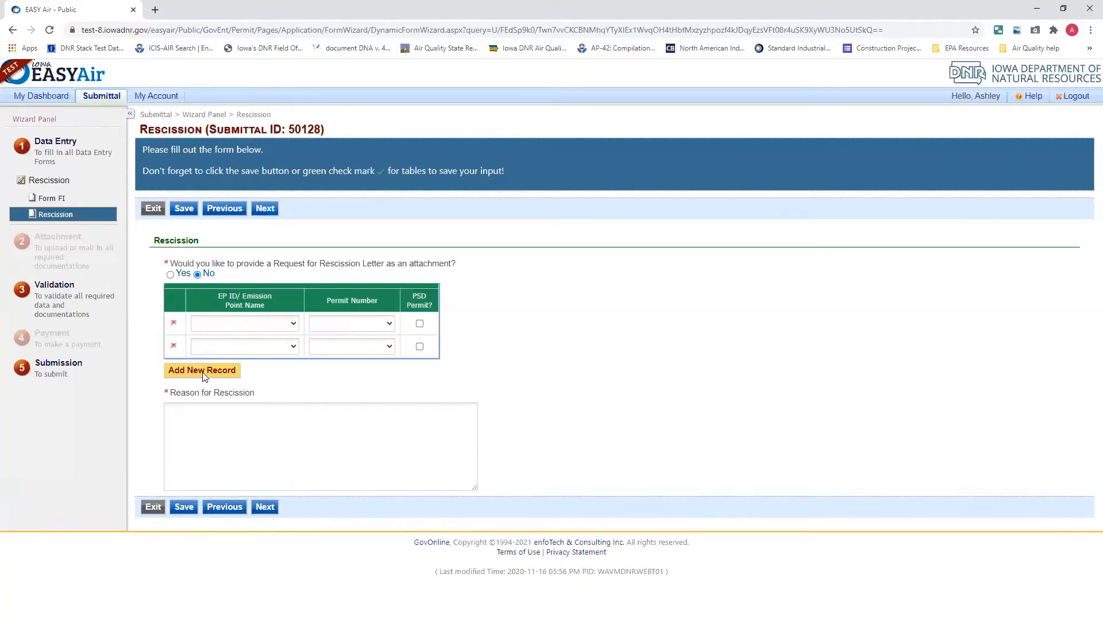
left_click(203, 373)
Try EP 80/GR with permit number 50-A-001 in the first emission point record
left_click(272, 328)
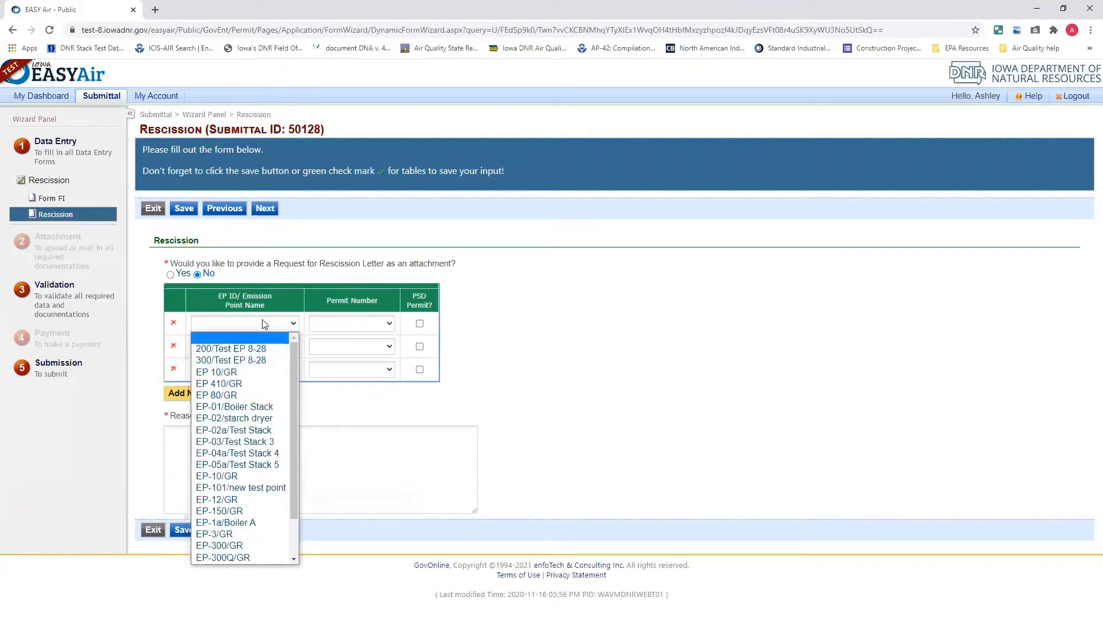
left_click(228, 396)
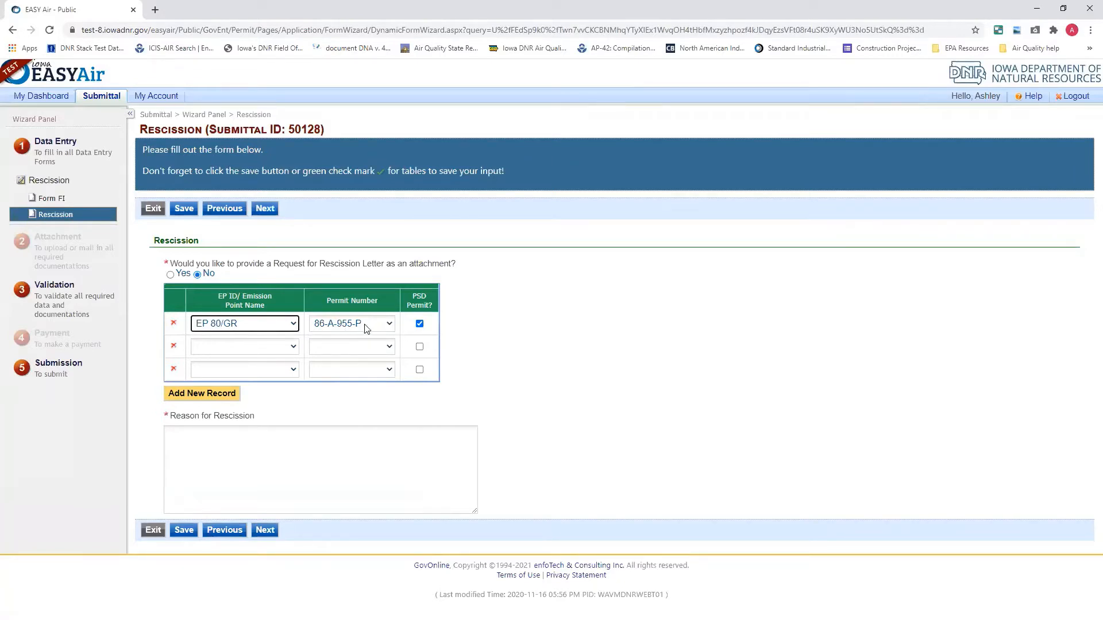
left_click(419, 325)
left_click(420, 324)
left_click(368, 330)
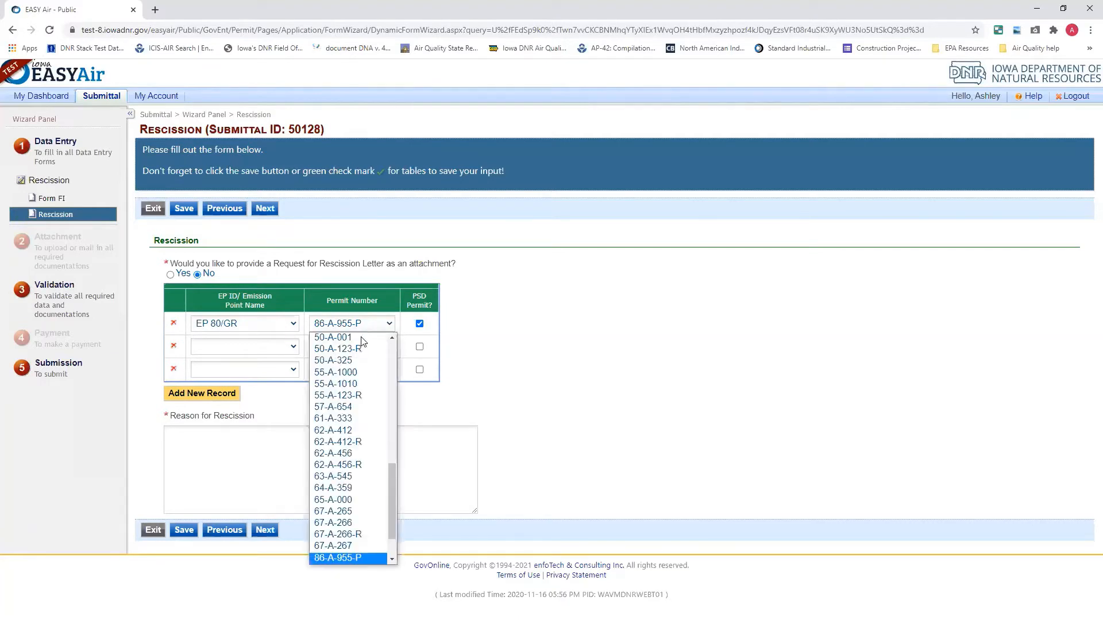
left_click(362, 338)
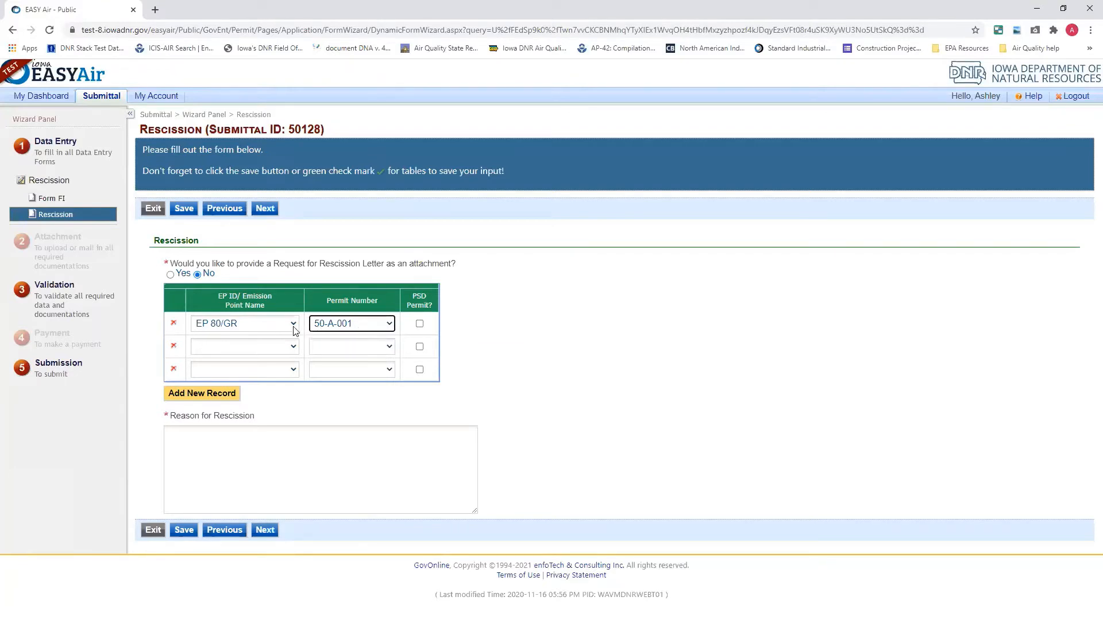
left_click(293, 330)
left_click(294, 330)
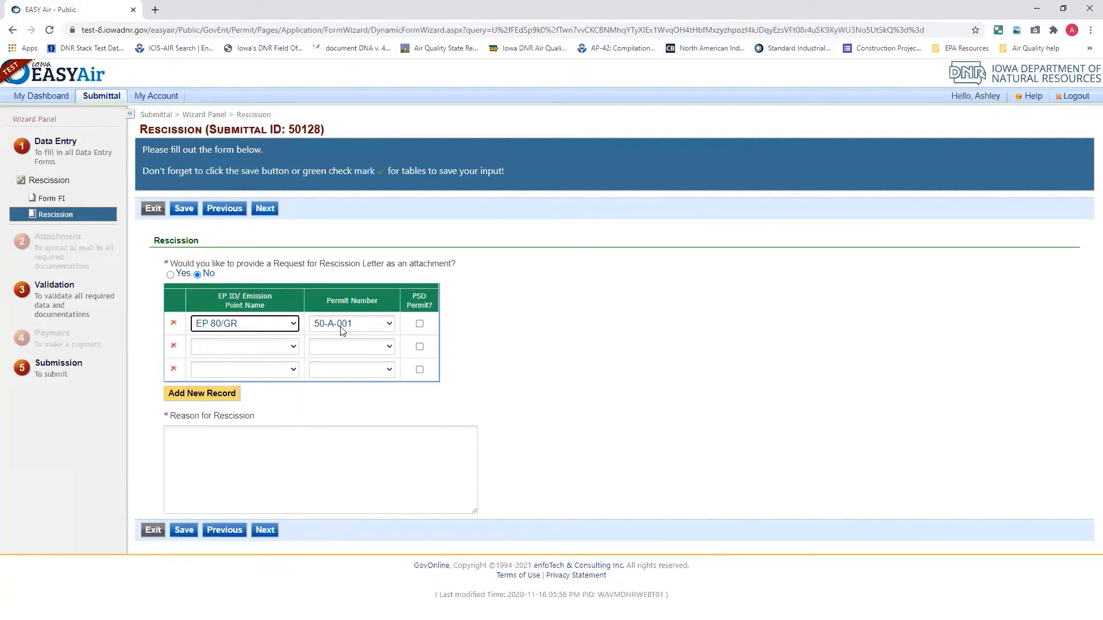
Set the three records' emission points, in order, to 200/Test EP 8-28, EP 80/GR and EP-02/starch dryer
left_click(277, 325)
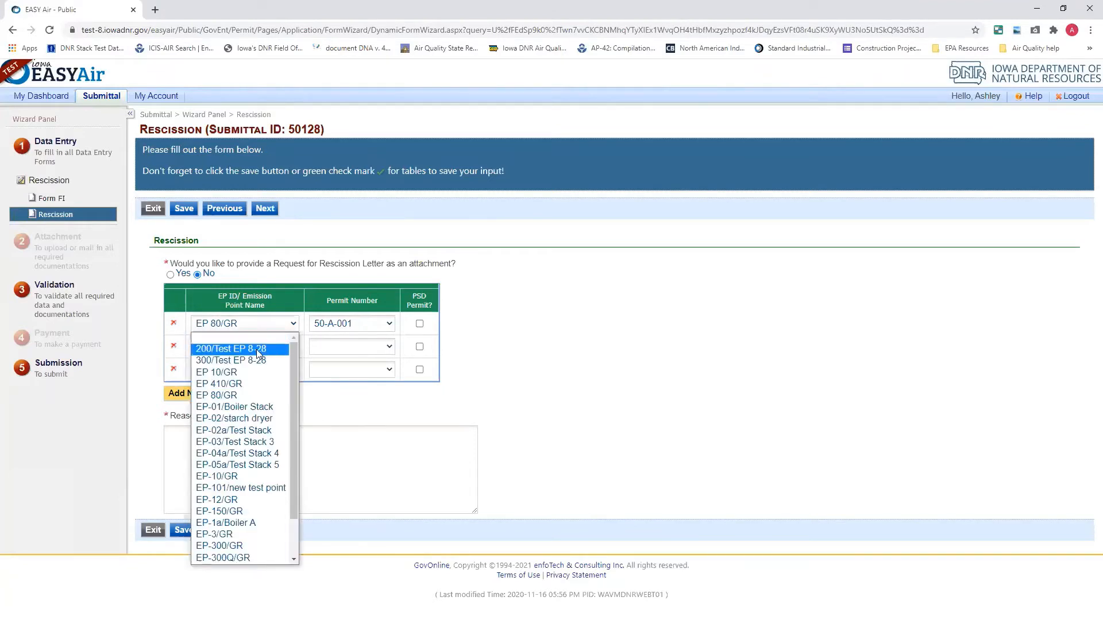
left_click(257, 349)
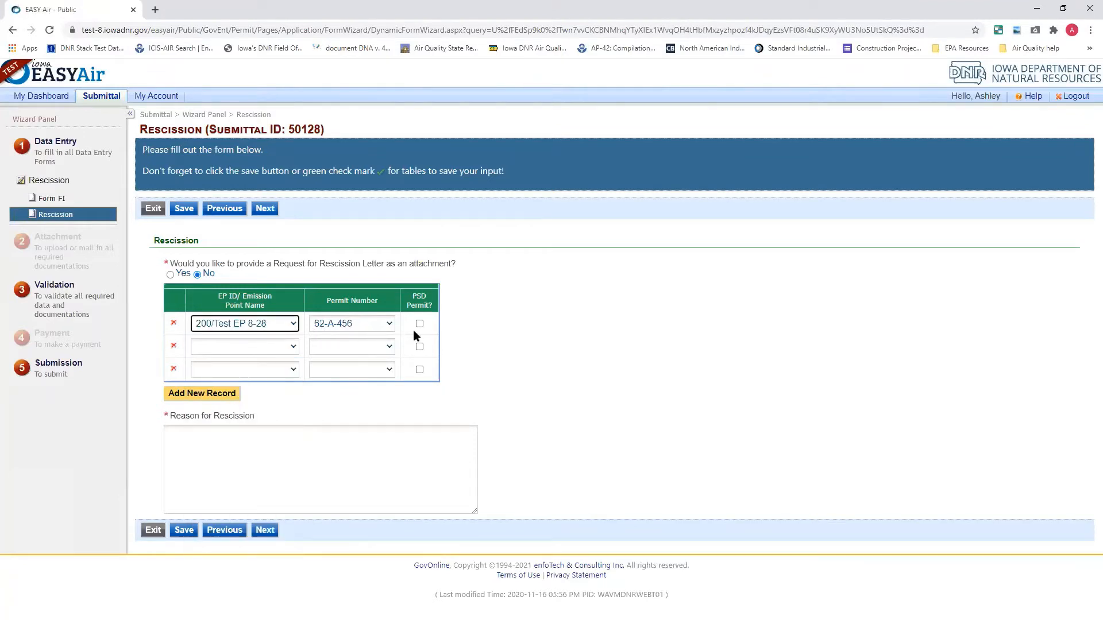
left_click(287, 347)
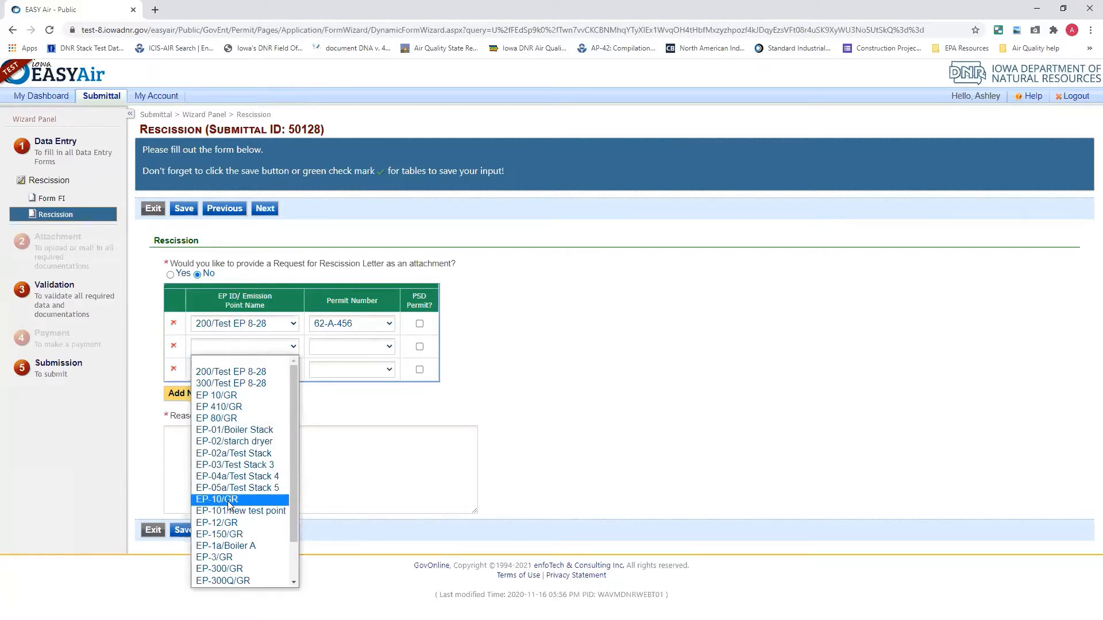
left_click(221, 419)
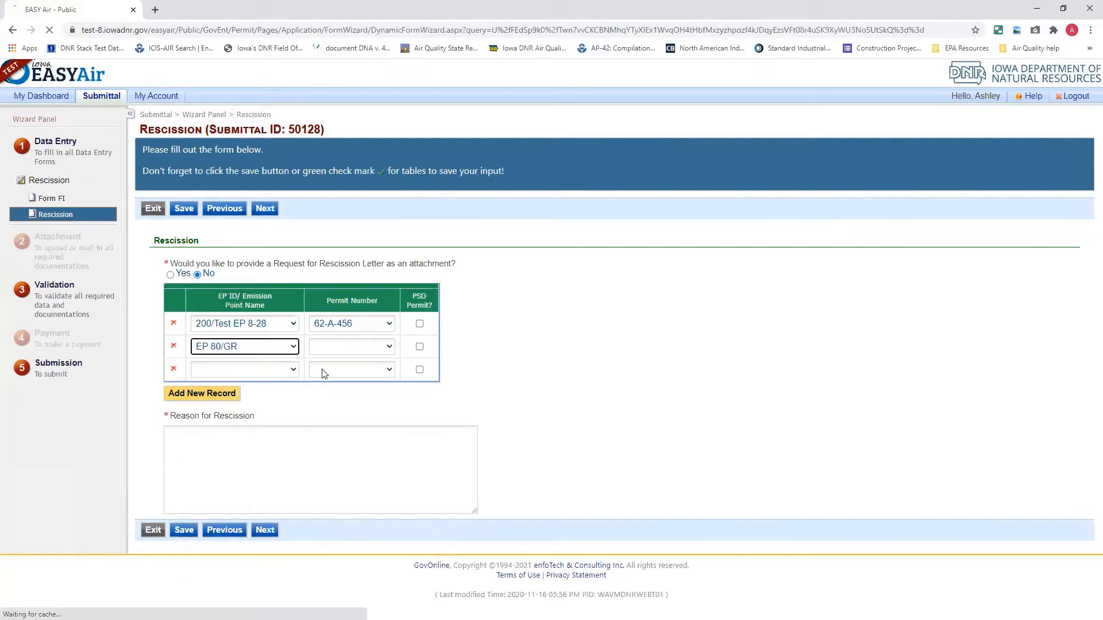
left_click(292, 373)
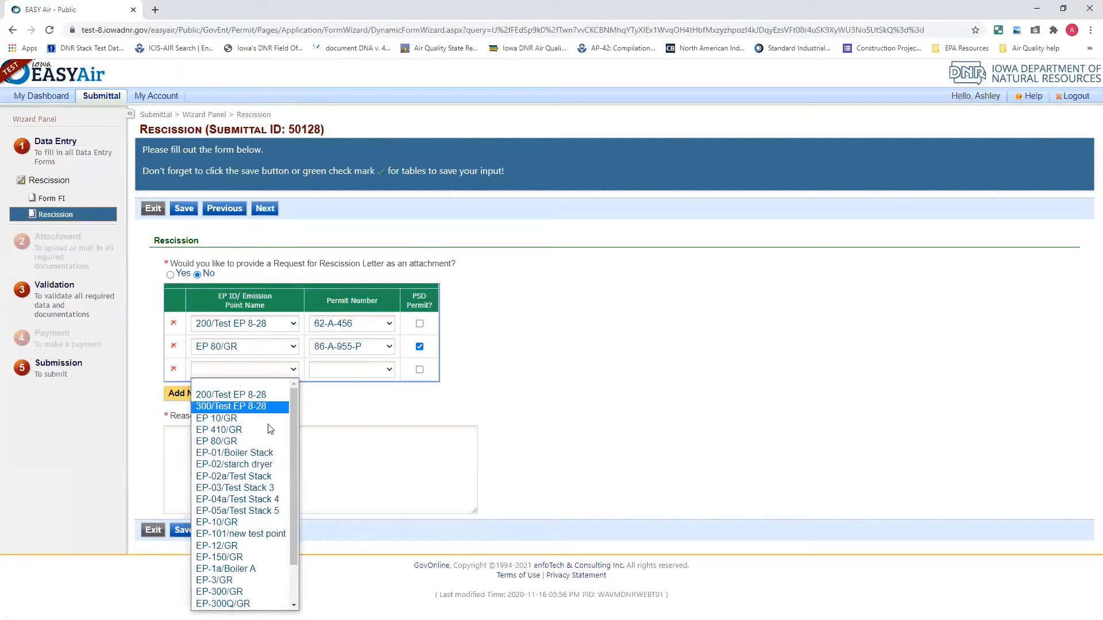
left_click(234, 464)
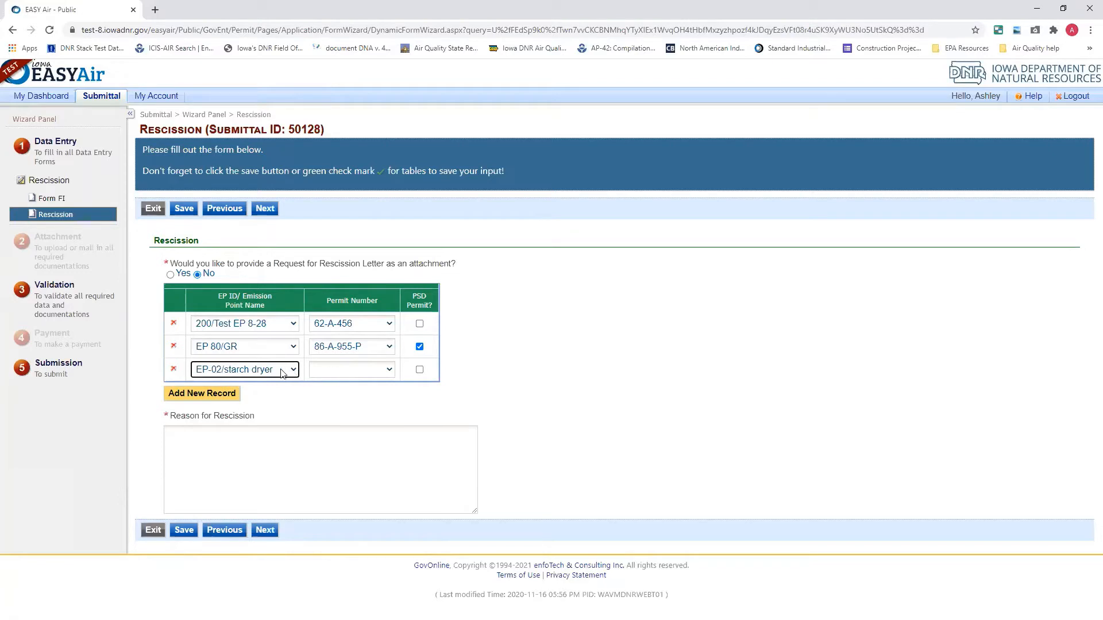
Look through the available permit numbers for the EP-02/starch dryer record, leaving its permit number blank
left_click(333, 374)
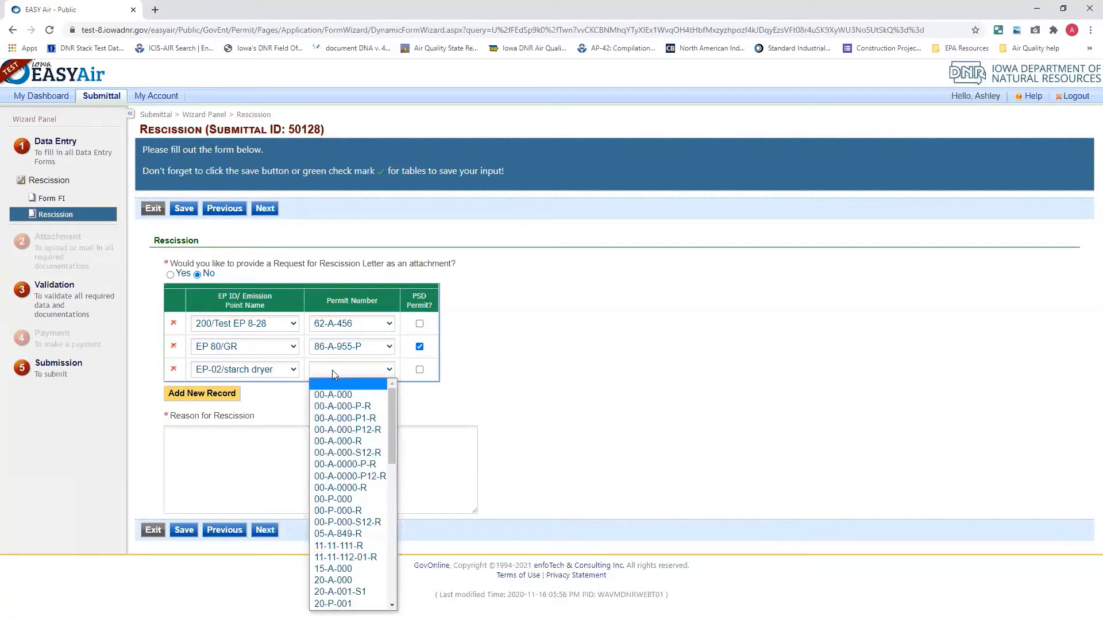
scroll(319, 517, "down", 8)
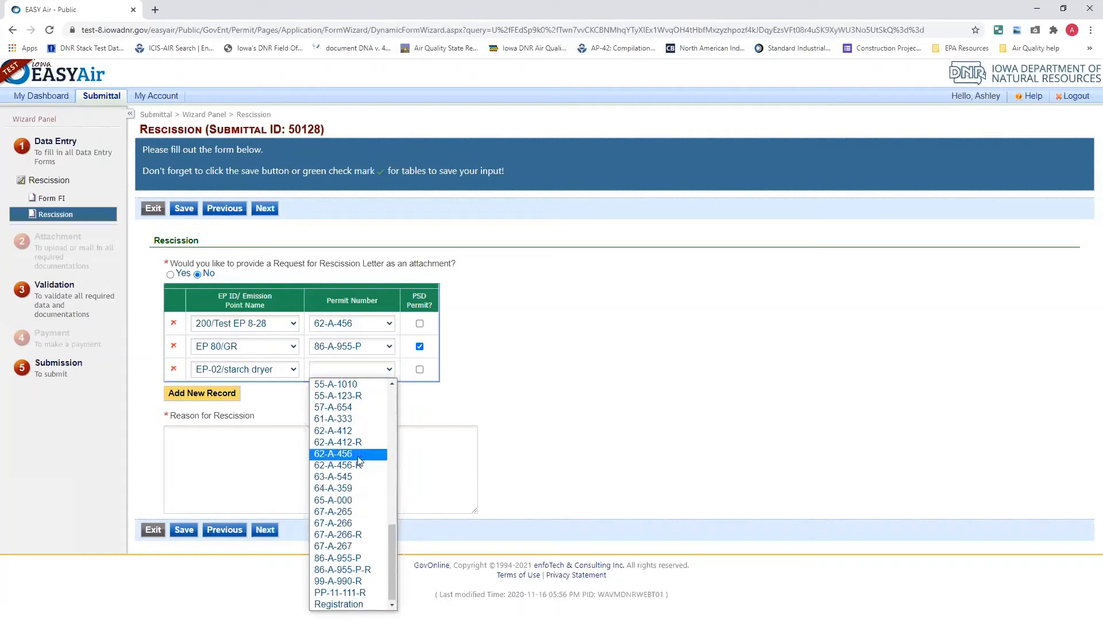
scroll(361, 454, "up", 10)
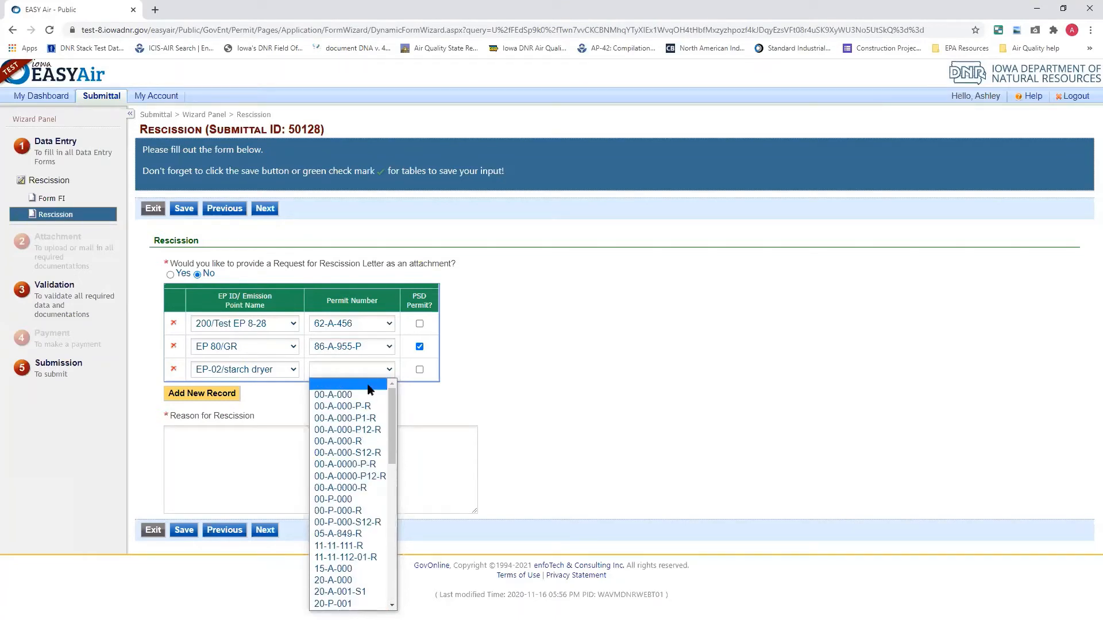
left_click(369, 388)
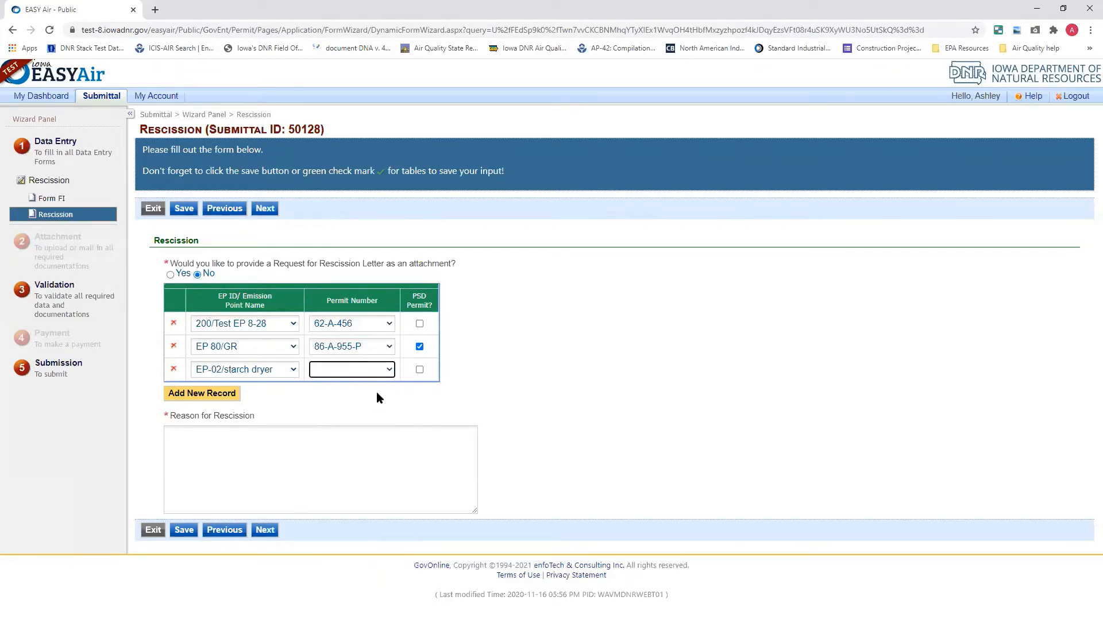
left_click(372, 373)
left_click(371, 371)
Begin the reason for rescission with "EP-02/starch dryer permit number 52-A-555."
left_click(206, 444)
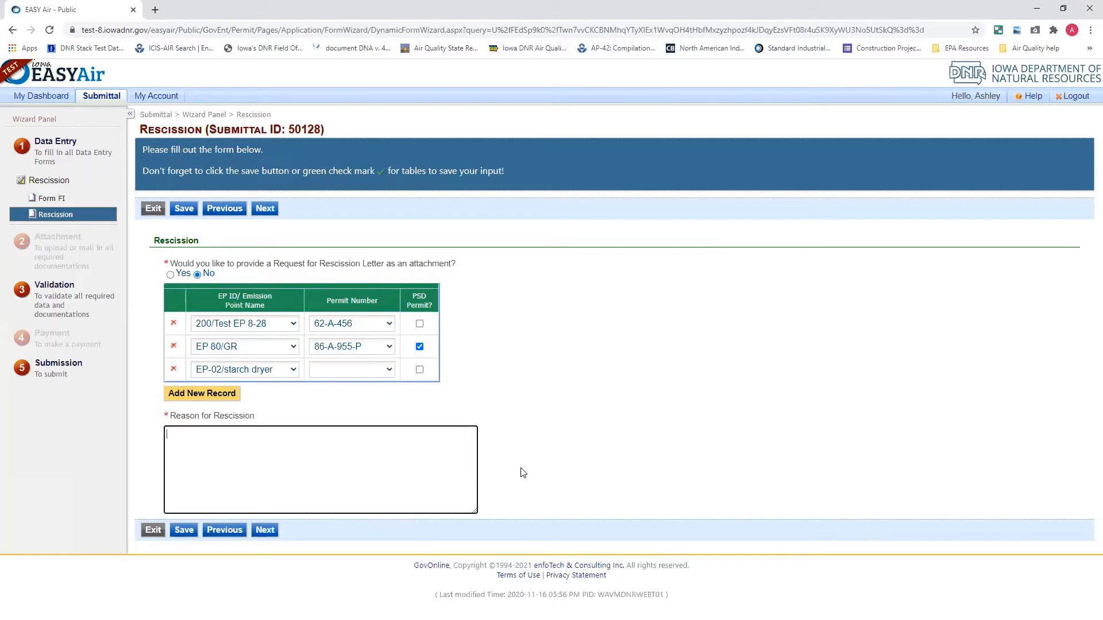
type("EP-02/starch dryer permi")
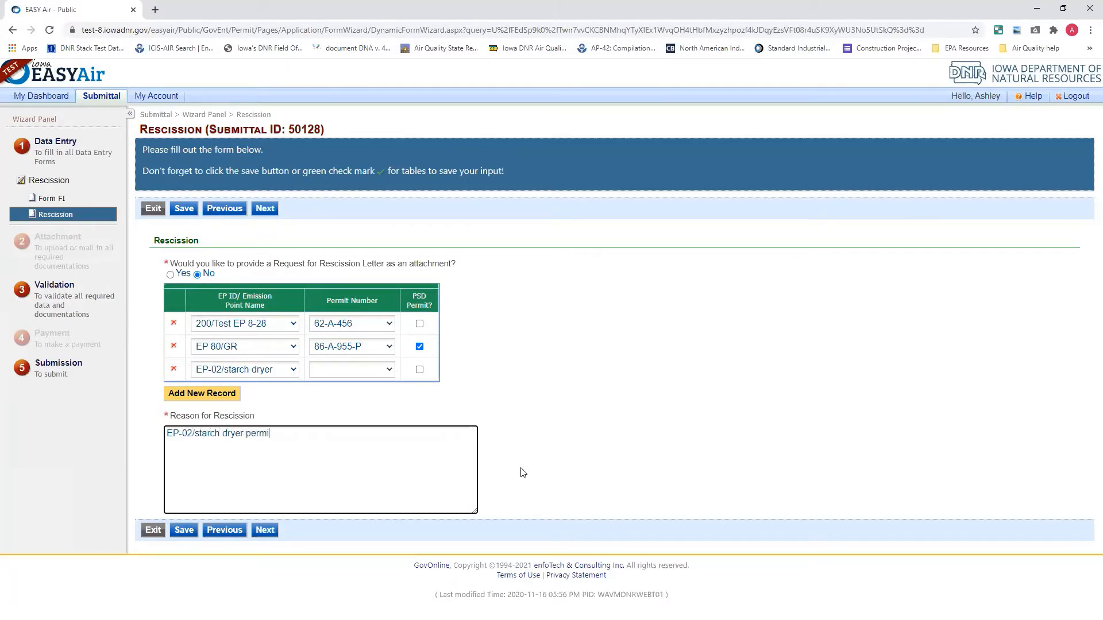
type("t number ")
type("52-")
type("A-555")
type(".")
type("T")
type("h")
type("hese e")
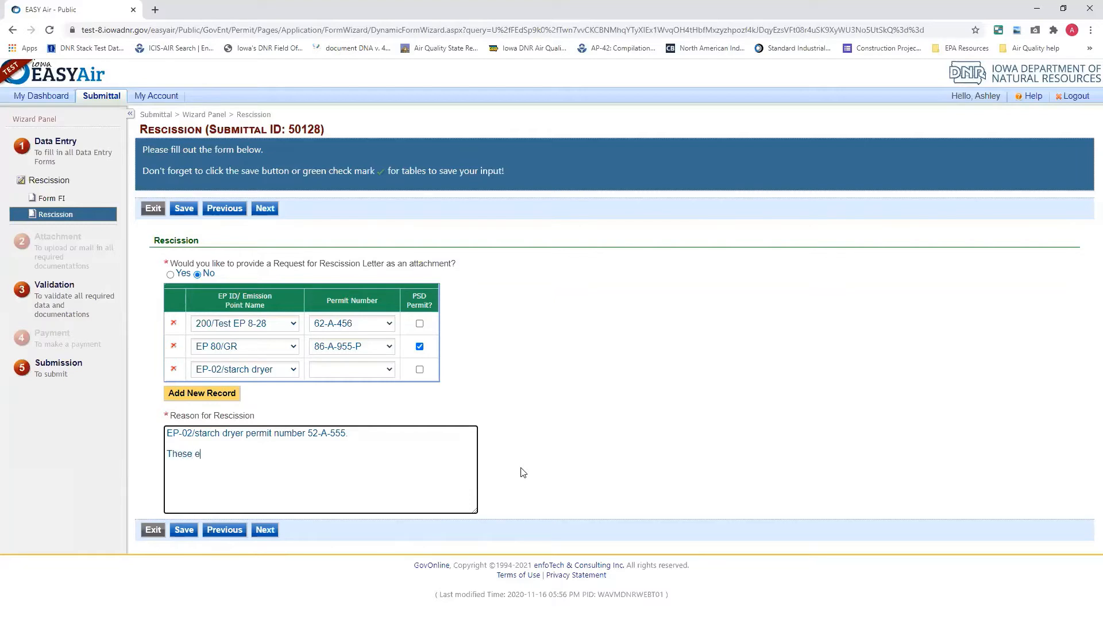
type("mission points have been di")
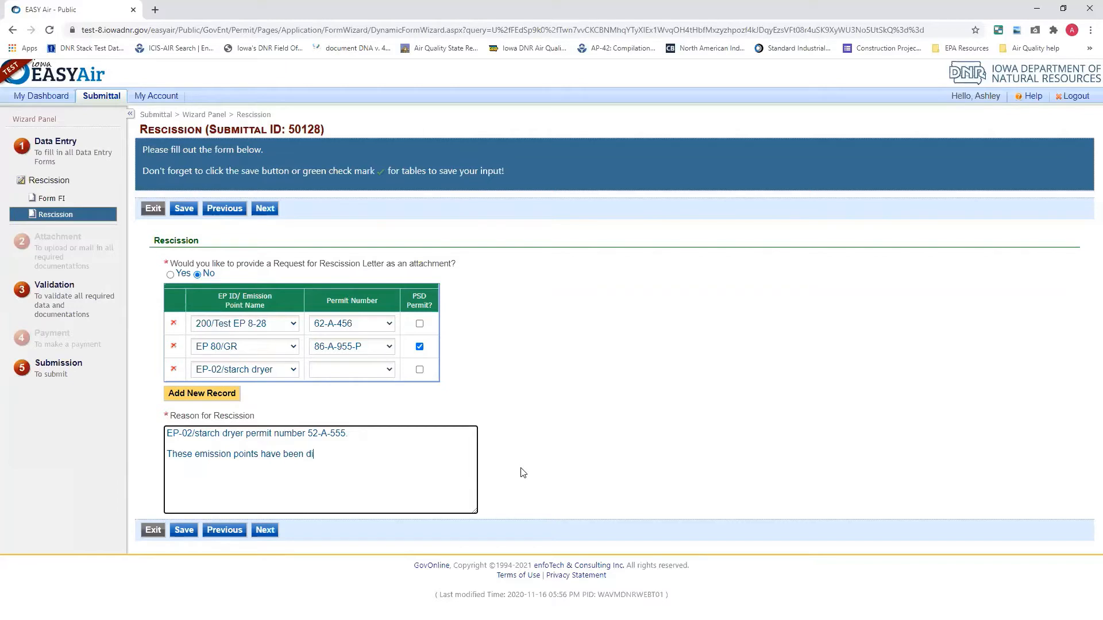
type("sconnected and removed.")
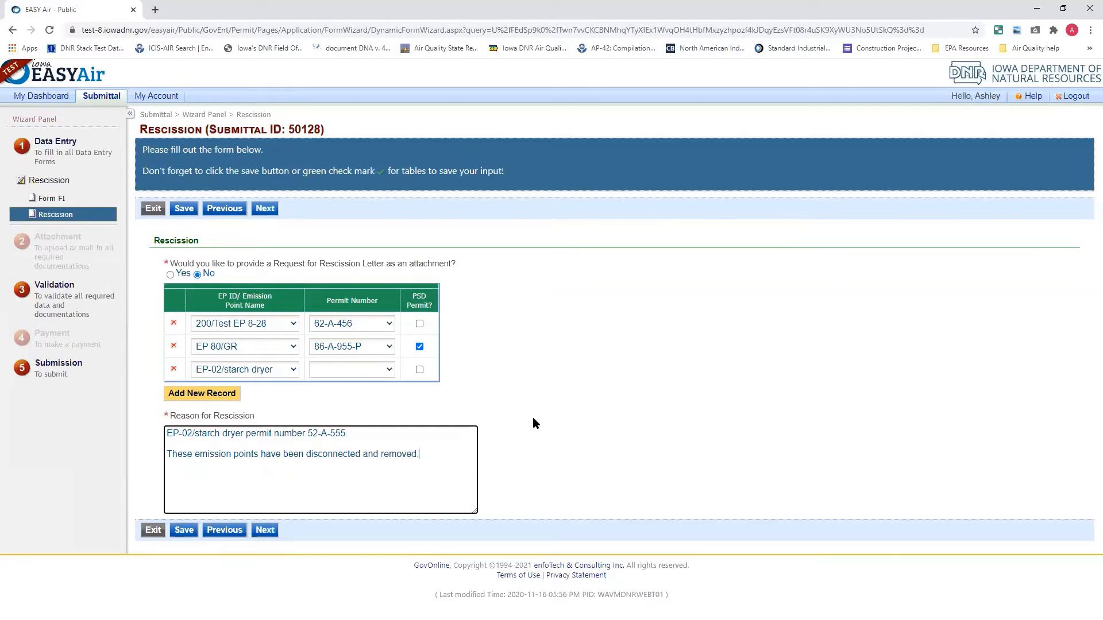
Delete the EP-02/starch dryer record from the rescission table and confirm the deletion
left_click(173, 369)
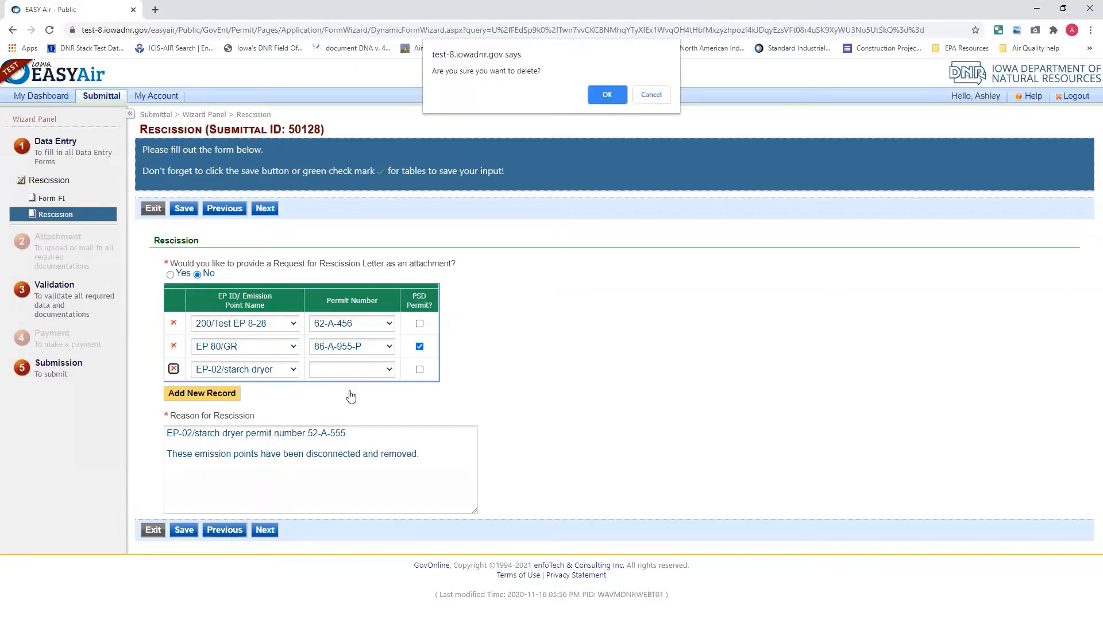
left_click(613, 93)
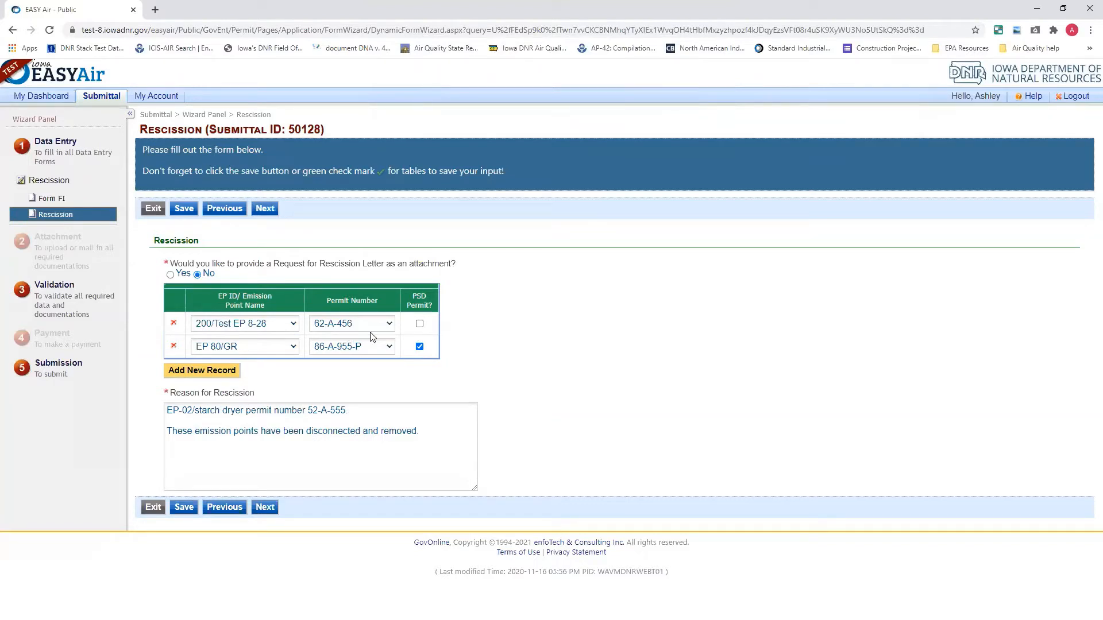
Keep the answer No for providing a Request for Rescission Letter as an attachment and continue to the Attachment page
left_click(170, 275)
left_click(197, 275)
left_click(266, 508)
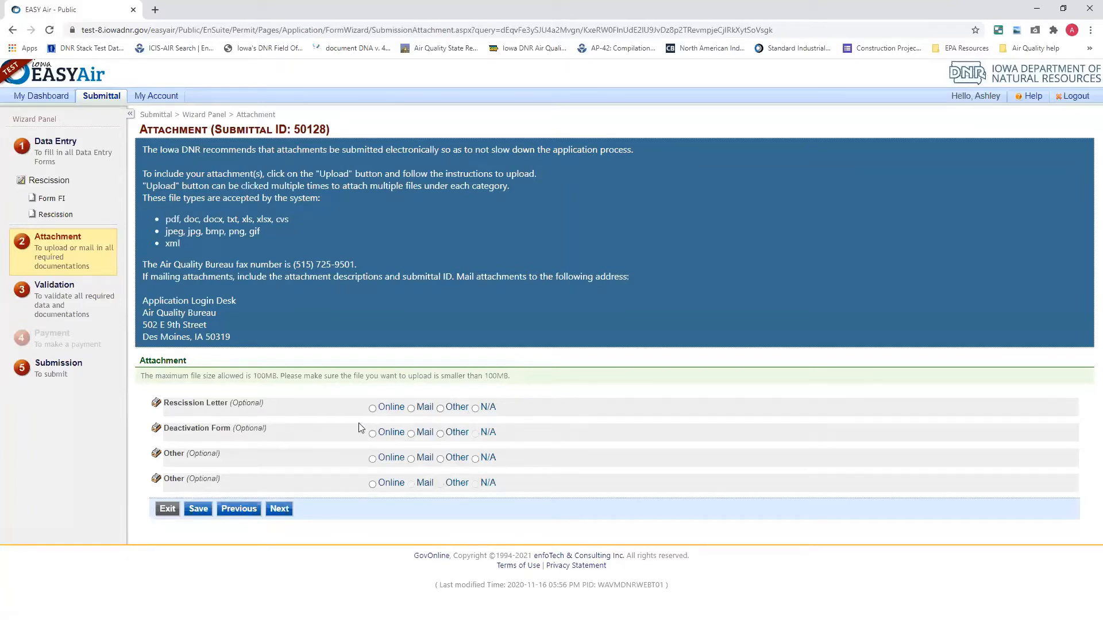
Switch to the Facility Equipment Deactivation Form in Word, maximize it and look over its emission point, control equipment and emission unit sections
left_click_drag(165, 427, 234, 429)
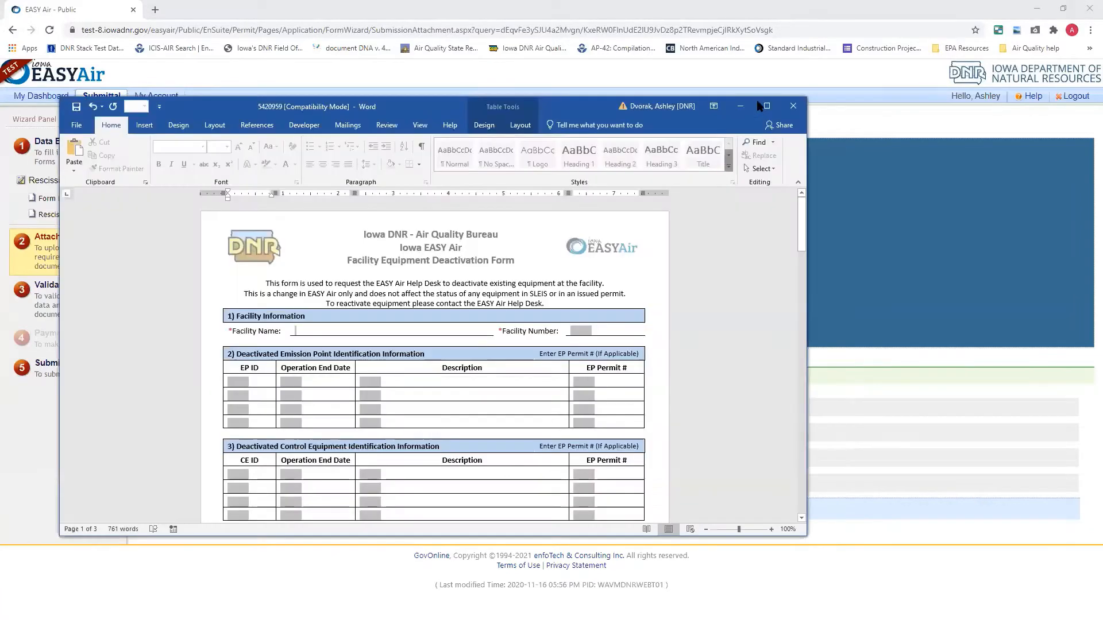
left_click(769, 105)
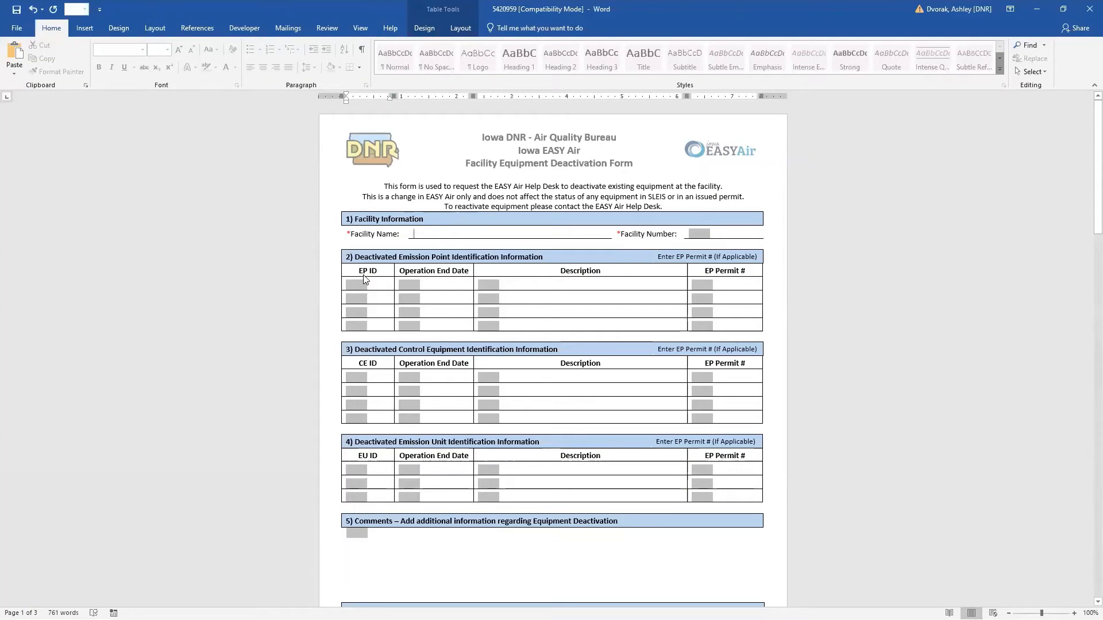
left_click(356, 373)
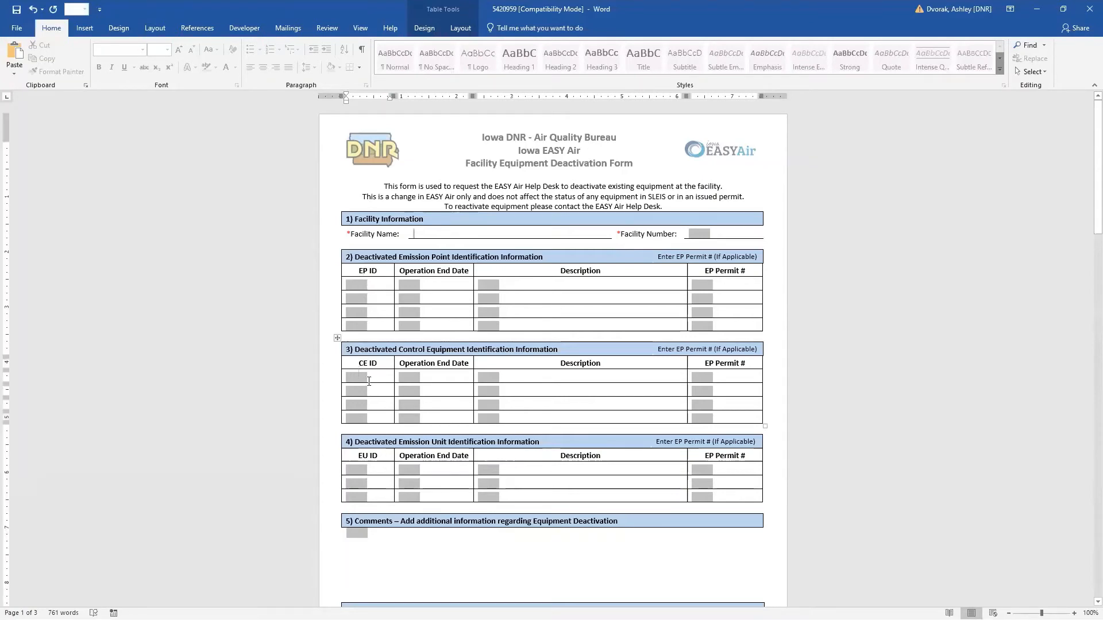
left_click(356, 469)
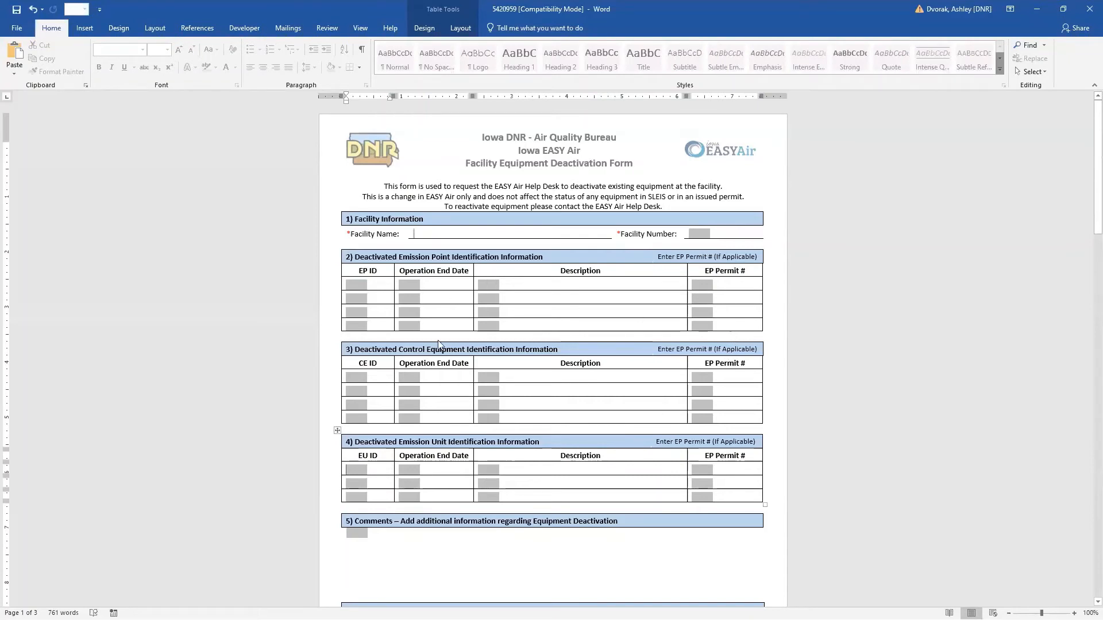
Examine the rest of the deactivation form: comments, requestor's contact information, form instructions and the Additional Equipment page
scroll(470, 347, "down", 1)
scroll(470, 348, "down", 1)
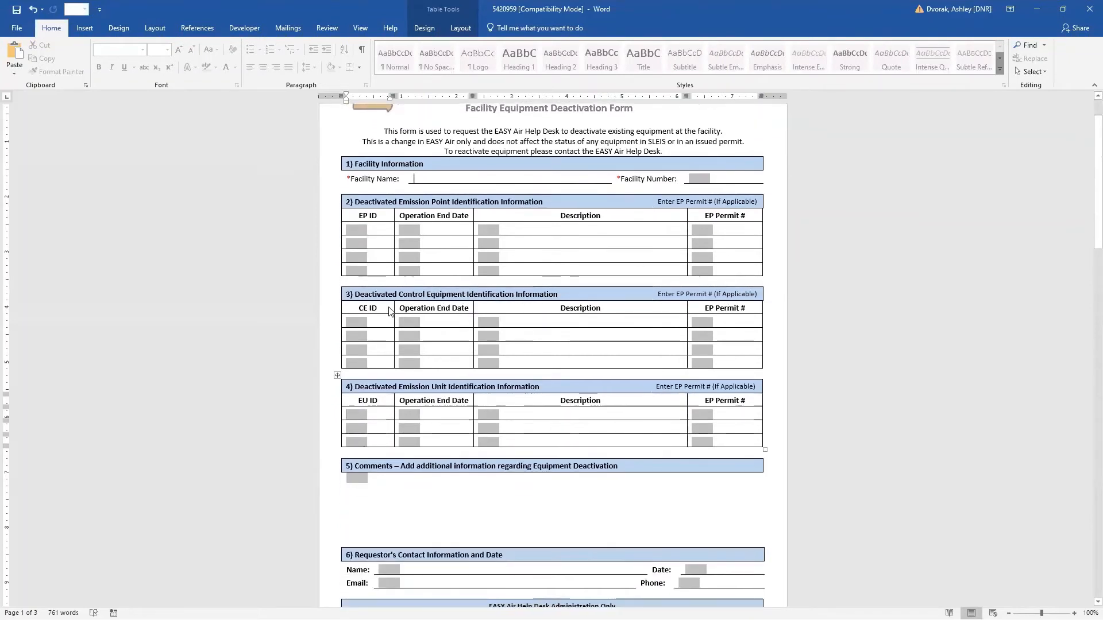
scroll(474, 368, "down", 2)
scroll(478, 388, "down", 3)
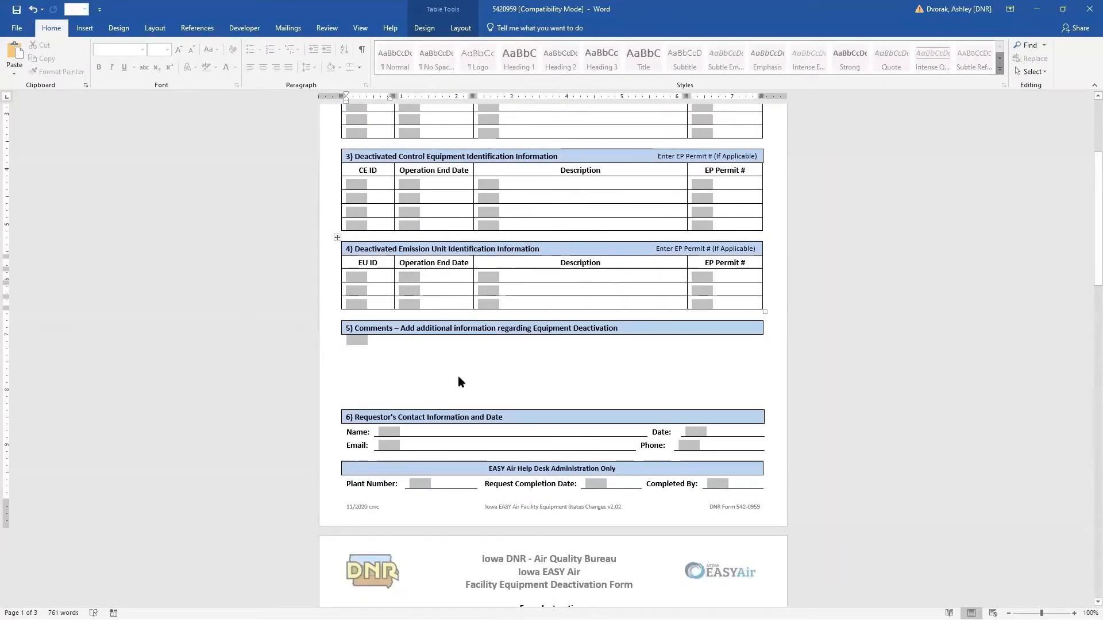
scroll(483, 350, "down", 4)
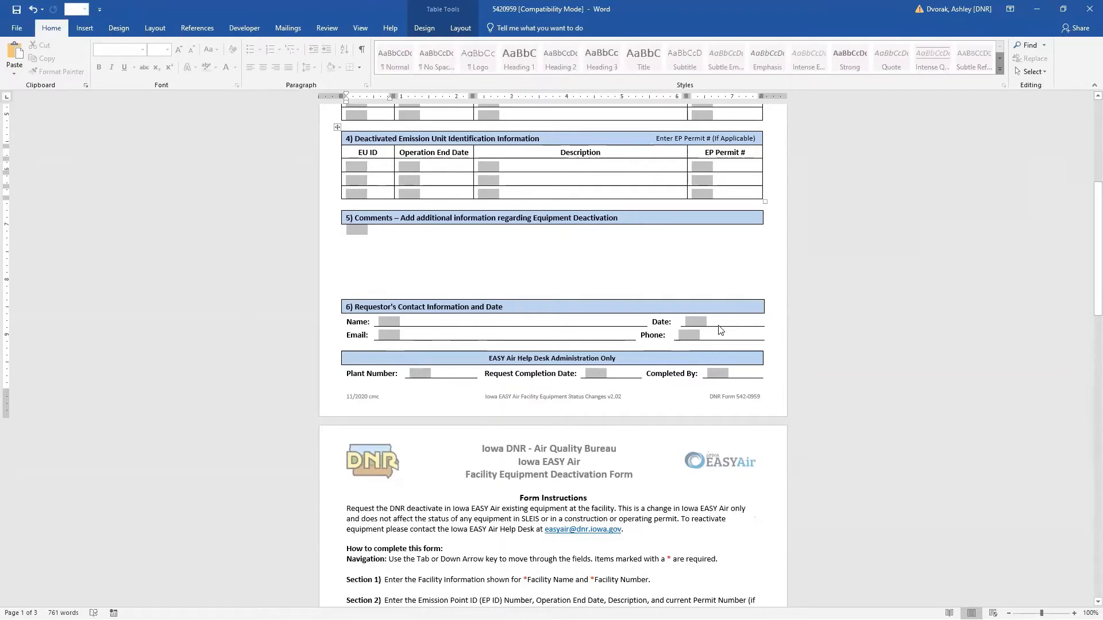
scroll(720, 330, "down", 2)
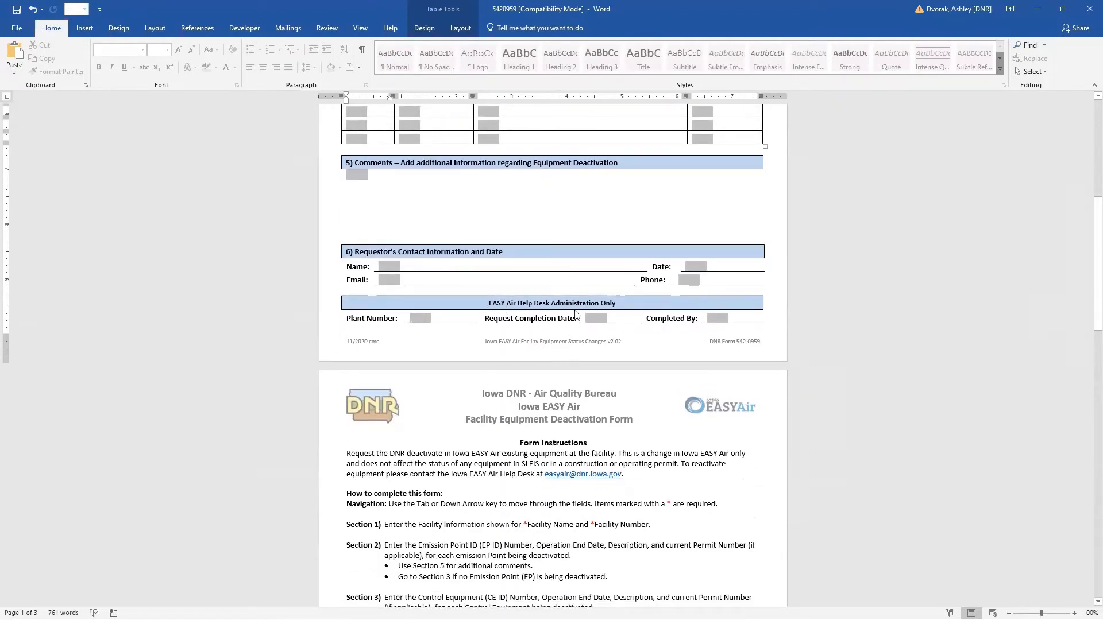
scroll(504, 362, "down", 3)
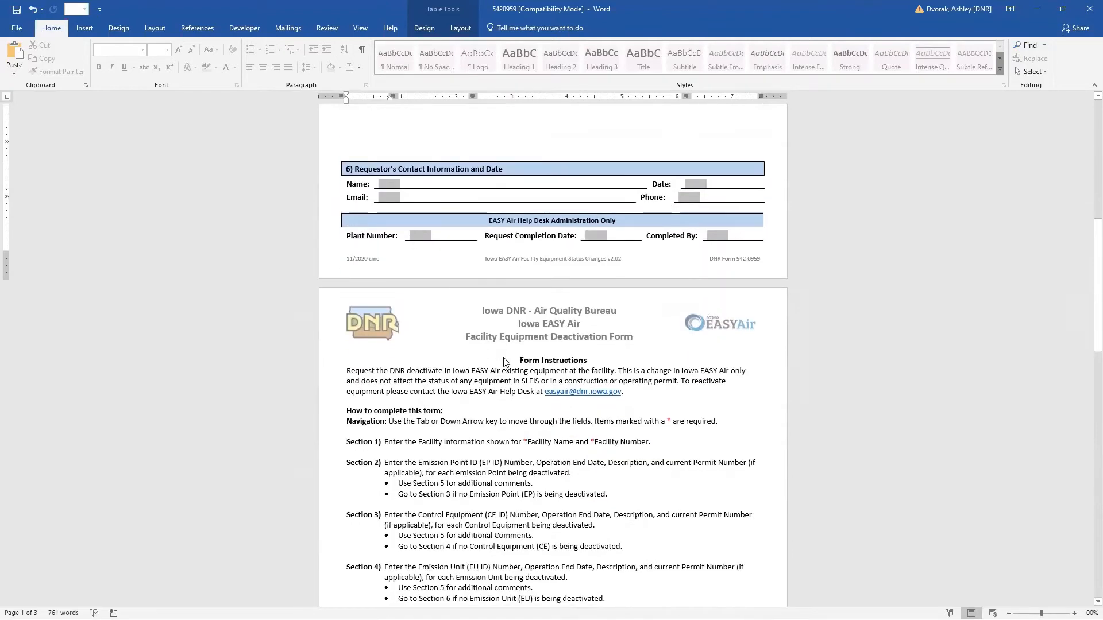
scroll(503, 361, "down", 20)
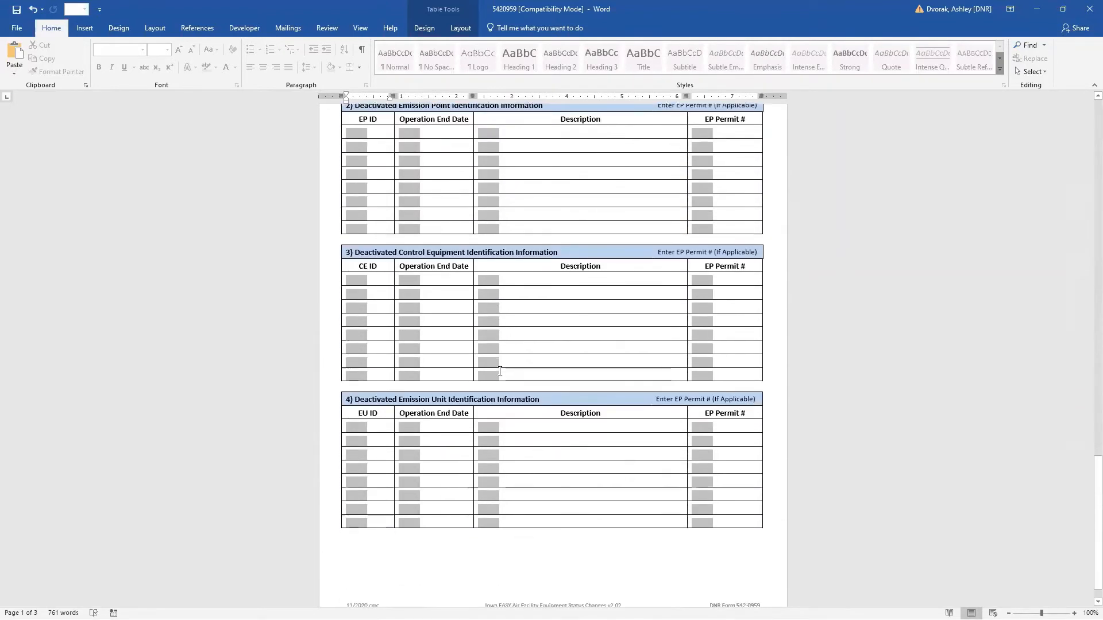
scroll(500, 371, "up", 1)
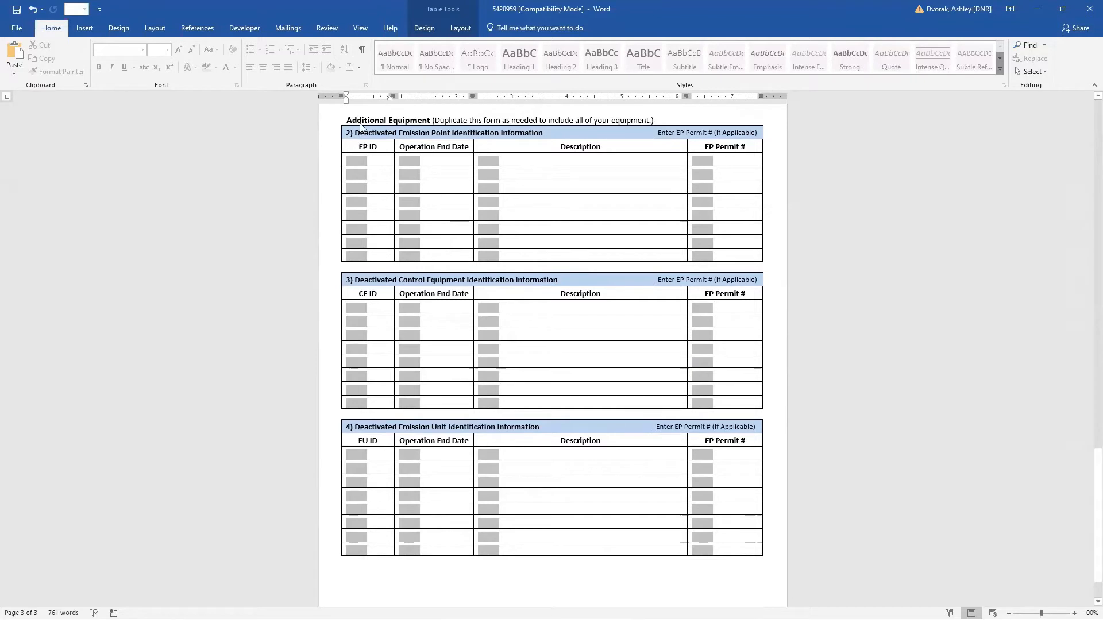
scroll(361, 138, "up", 1)
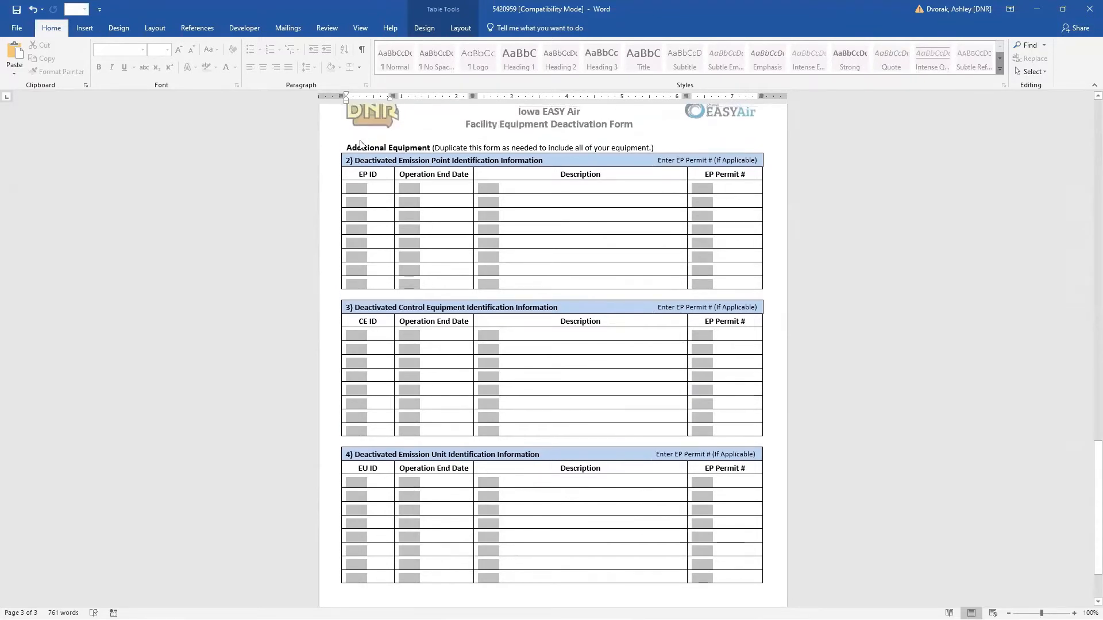
scroll(460, 168, "down", 3)
scroll(450, 203, "up", 2)
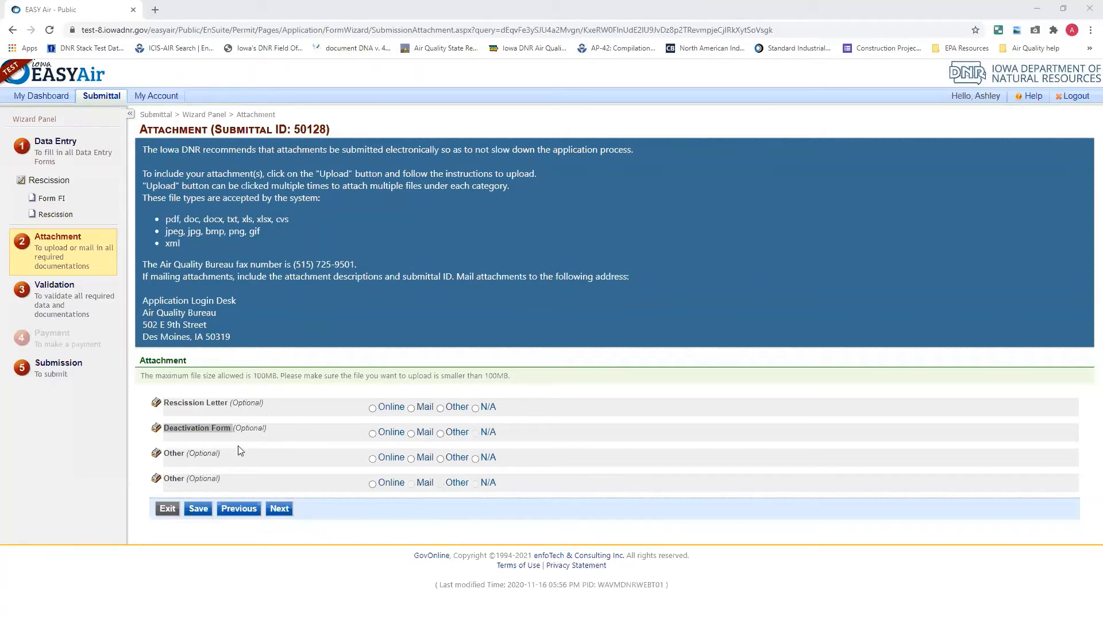
Back in EASY Air, leave all optional attachments unspecified and continue through Validation to the Submission page
left_click(350, 440)
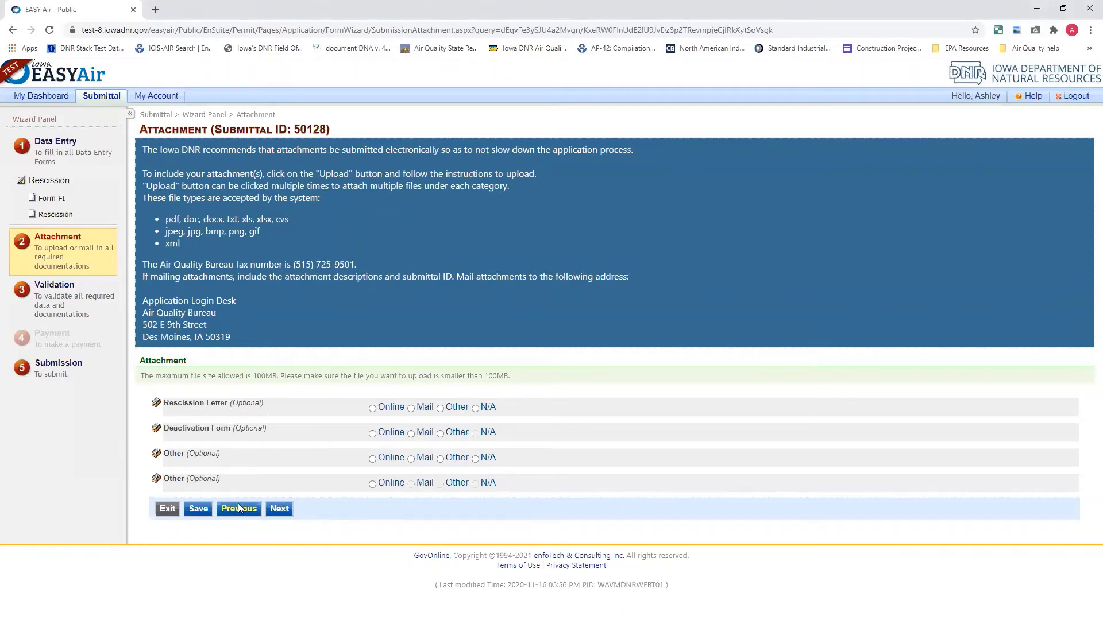
left_click(279, 509)
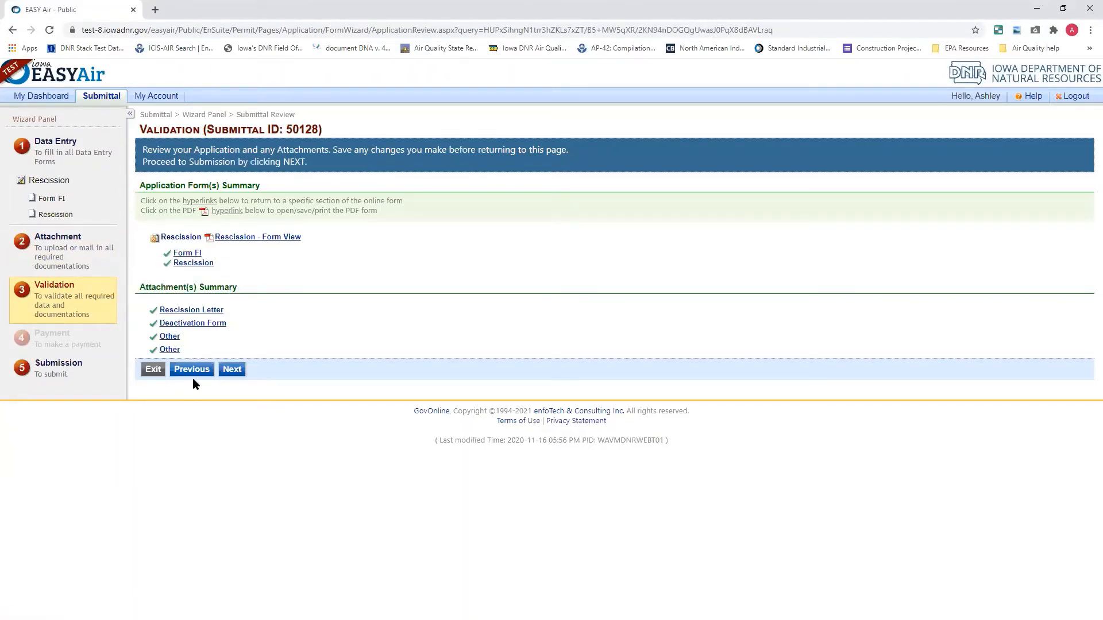
left_click(232, 371)
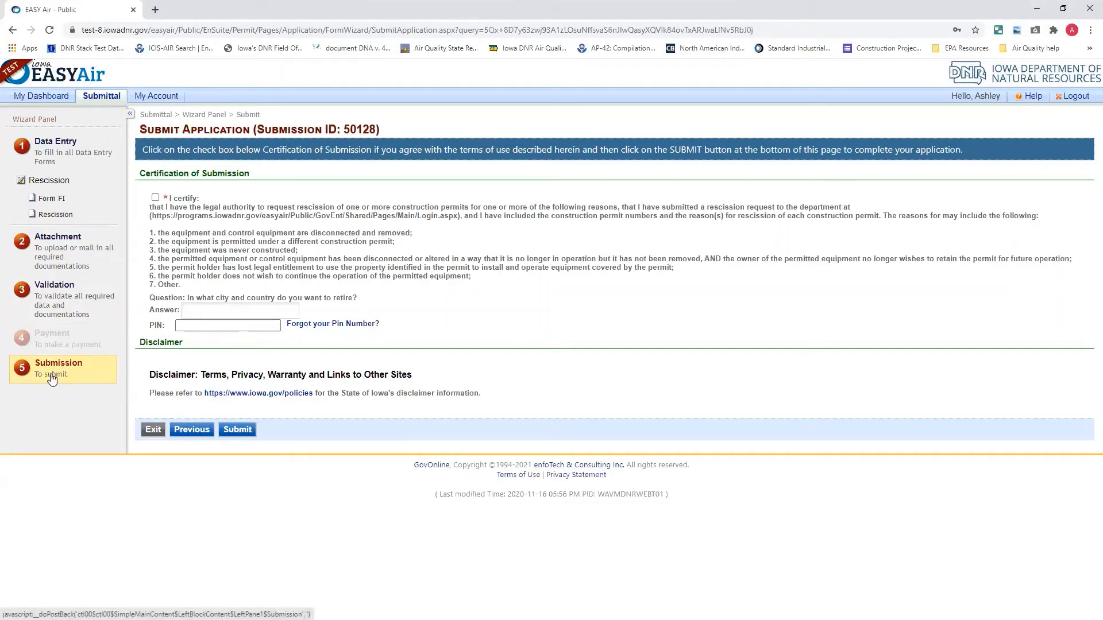
Accept the certification statement, enter the security question answer and the PIN, and submit the rescission application
left_click(155, 198)
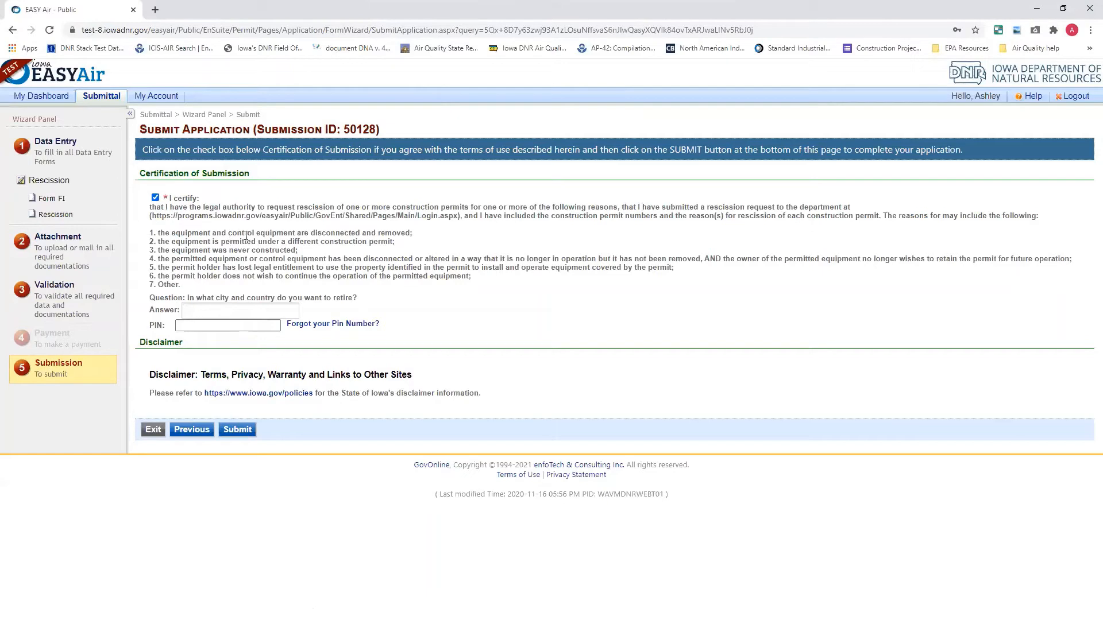
mouse_move(147, 232)
left_mouse_down()
mouse_move(171, 250)
mouse_move(149, 223)
left_mouse_up()
left_click(199, 310)
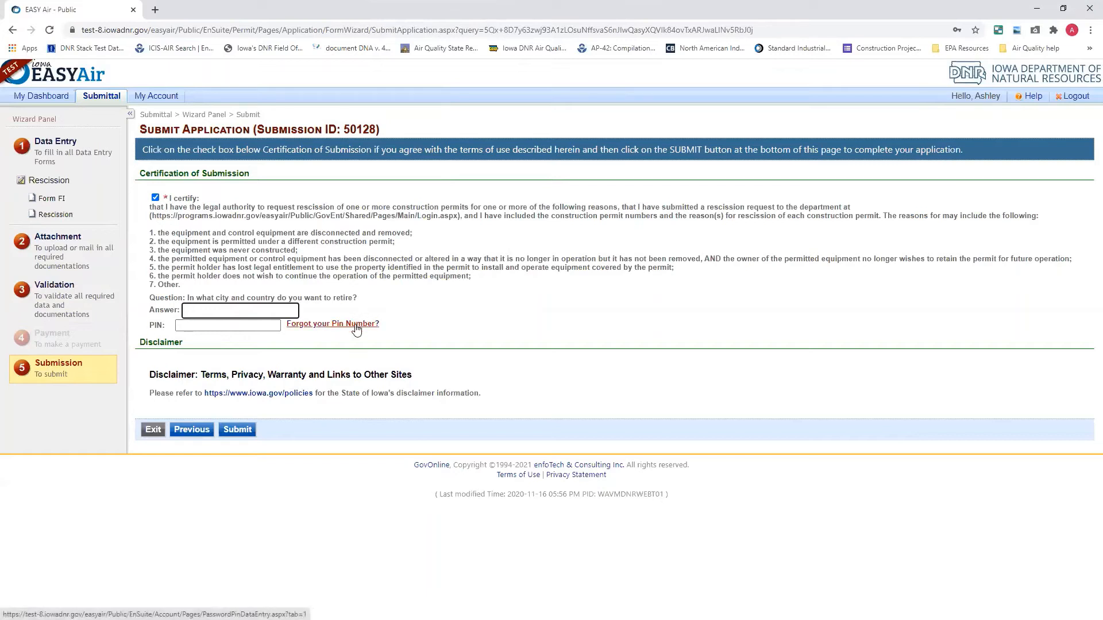
type("r")
left_click(269, 325)
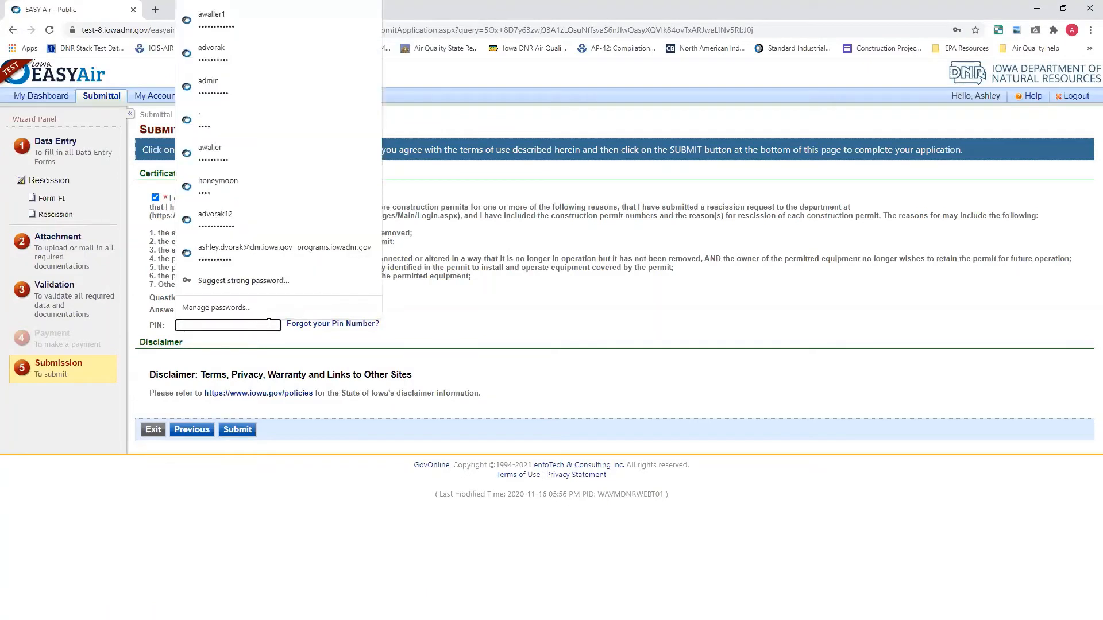
type("••")
left_click(253, 343)
left_click(229, 428)
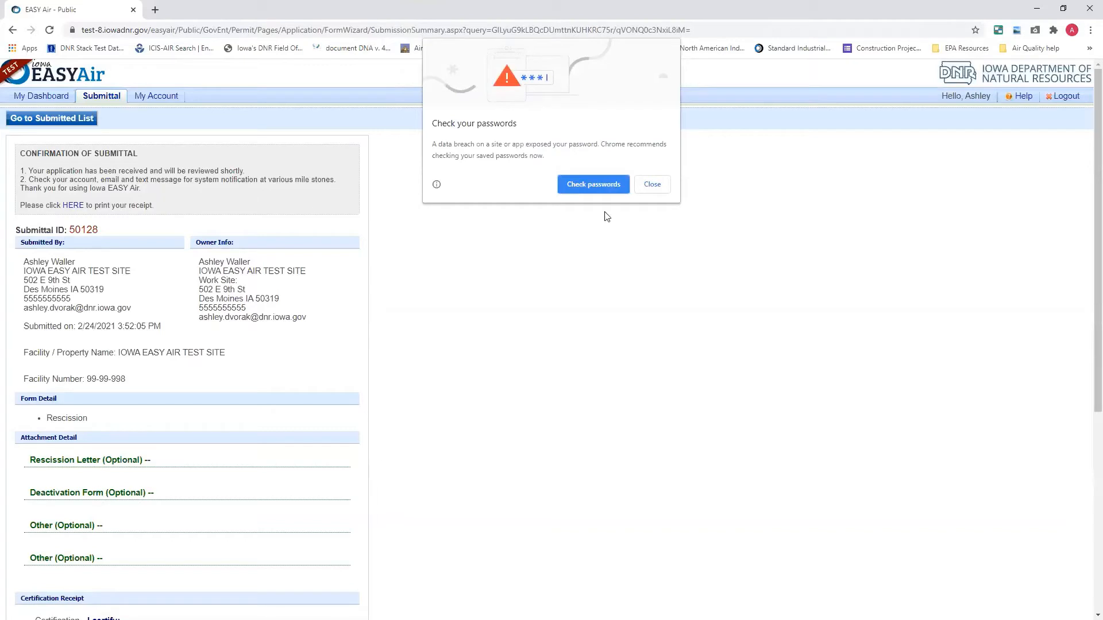
Dismiss the browser's password warning and look through the confirmation of submittal down to the certification receipt
left_click(649, 185)
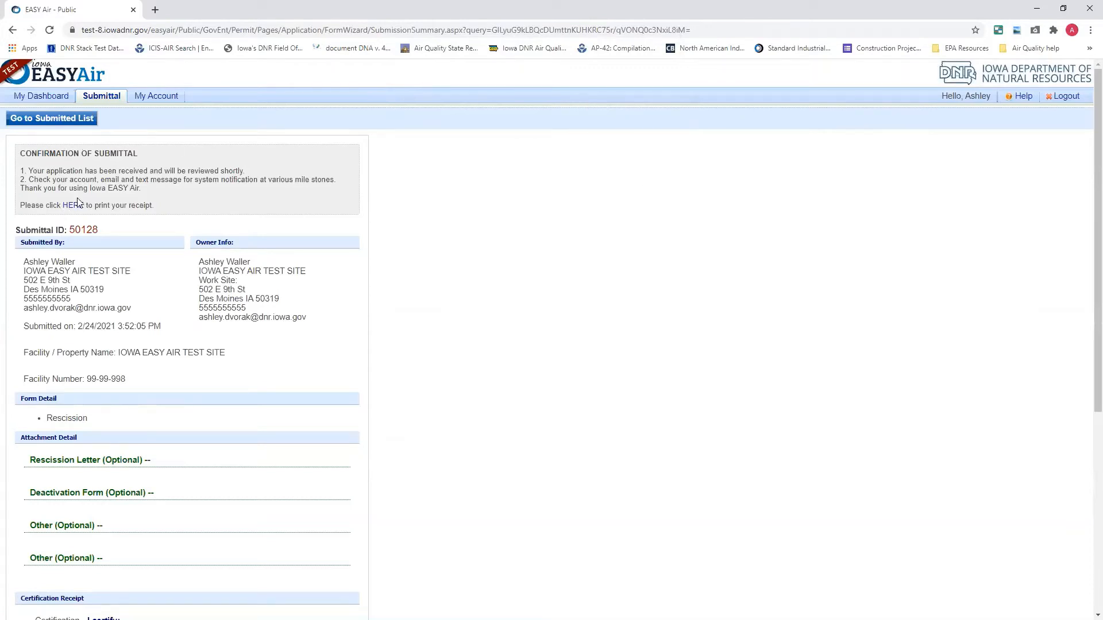
scroll(141, 377, "down", 5)
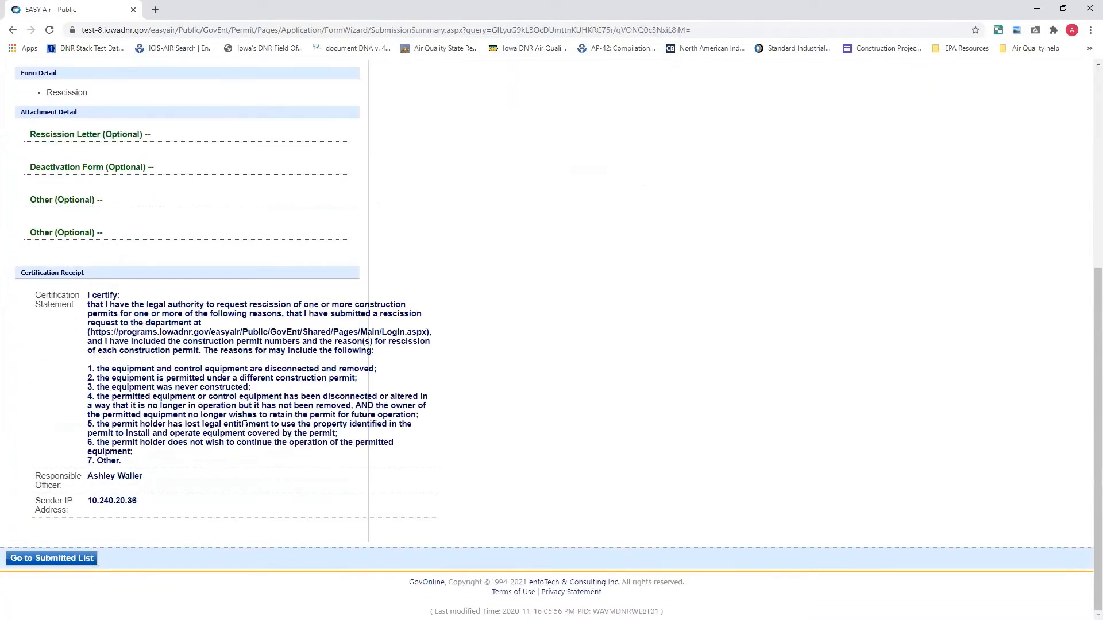
scroll(244, 425, "up", 5)
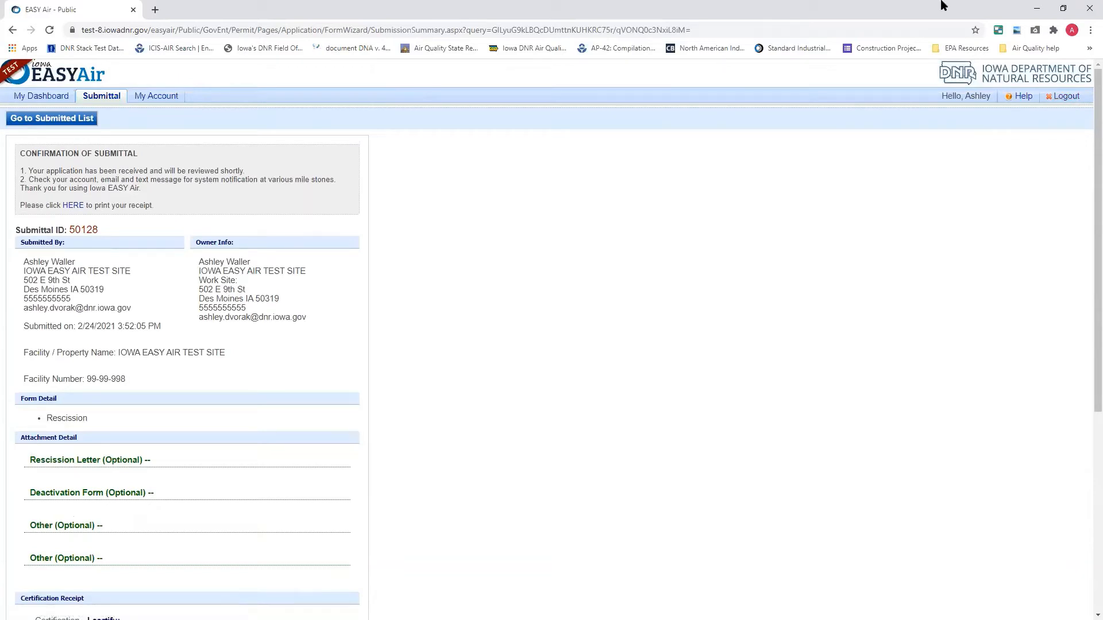
Log out of the EASY Air account and return to the public login page
left_click(1062, 97)
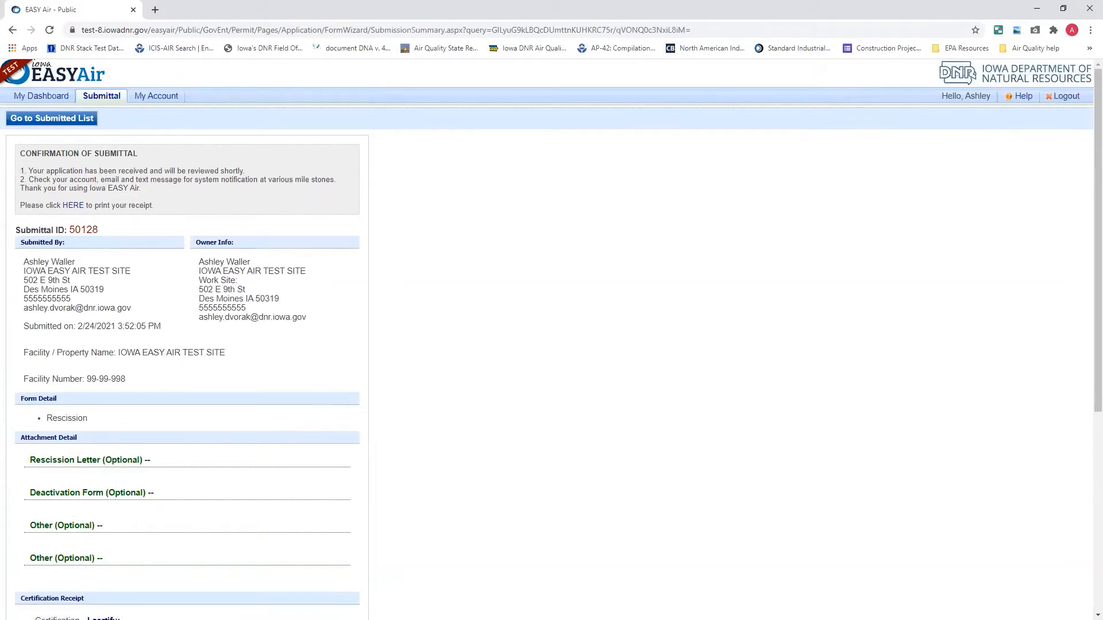
left_click(1067, 97)
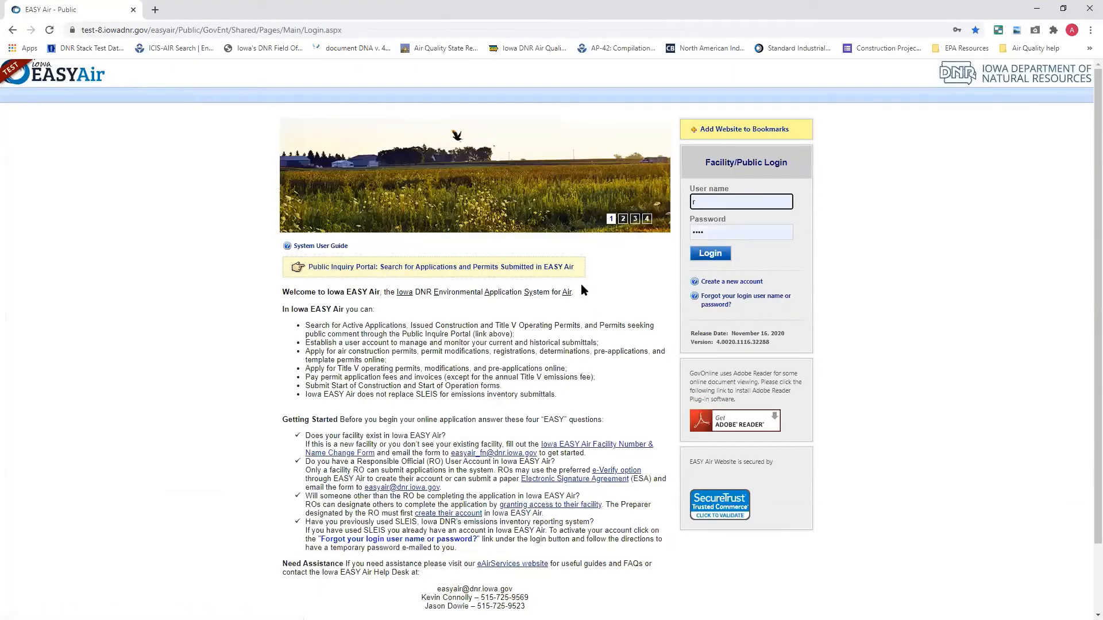
type("r")
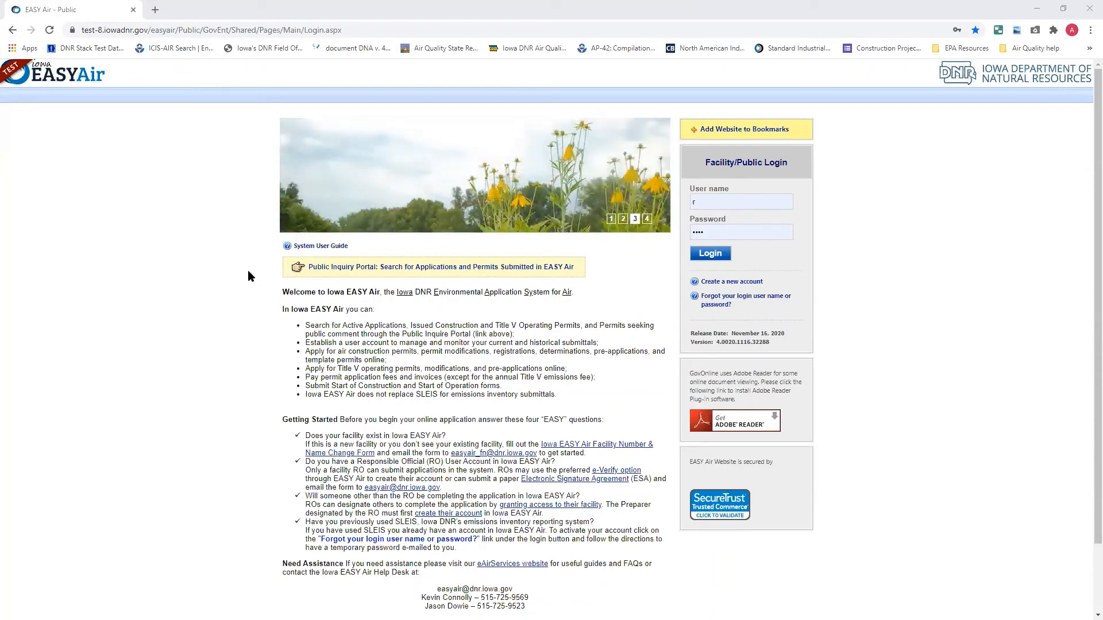
Open the Public Inquiry Portal and examine the submitted applications with their review statuses and assigned engineers or permit writers
left_click(313, 275)
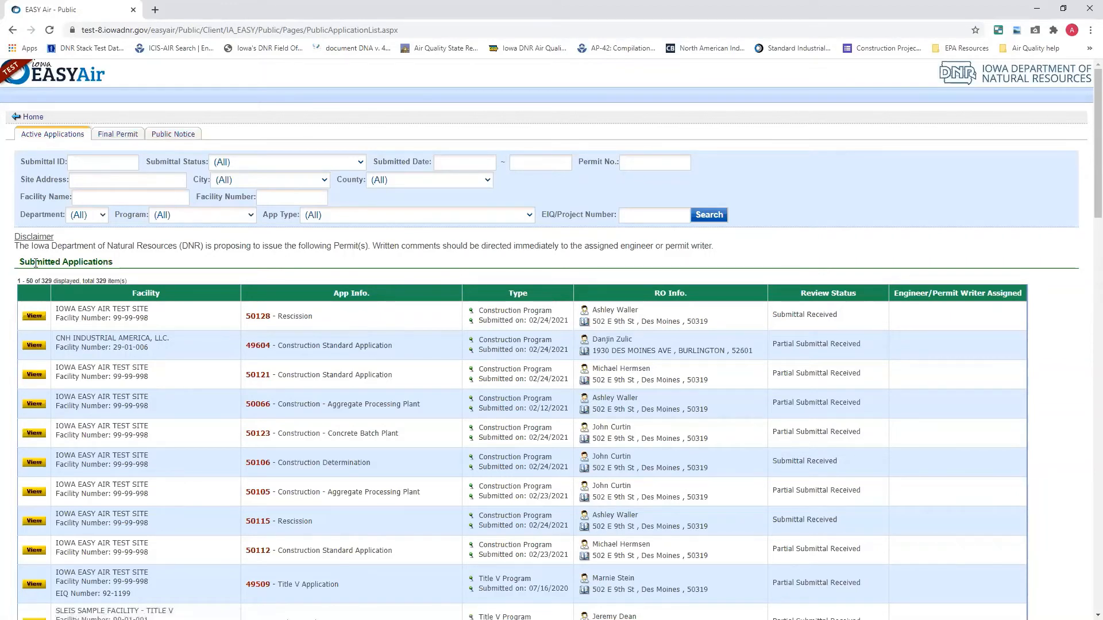
scroll(98, 326, "down", 10)
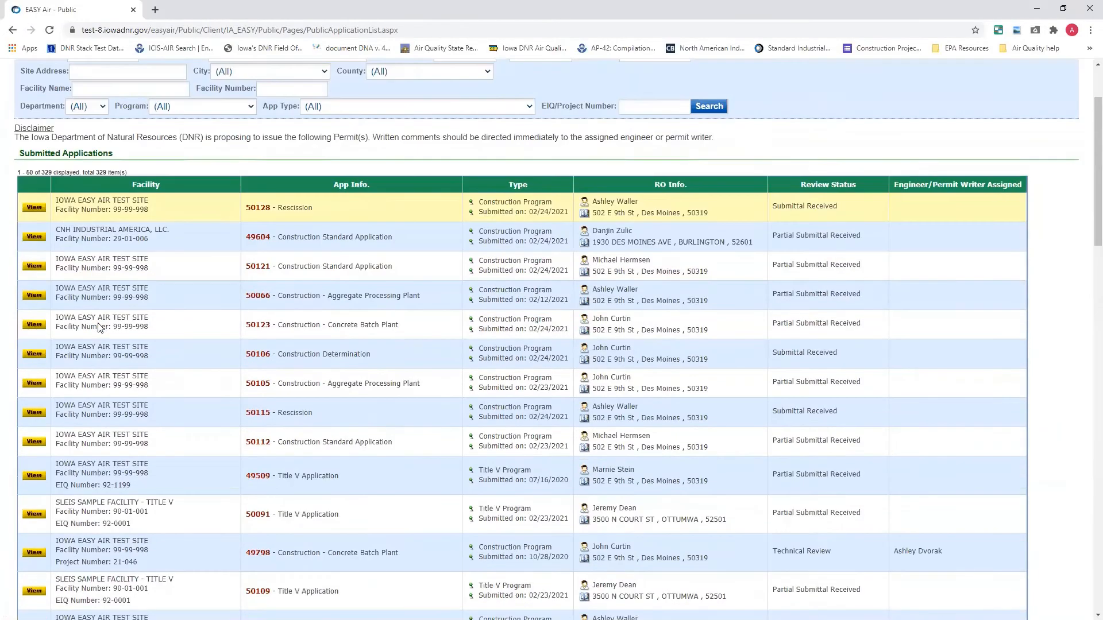
scroll(98, 325, "down", 15)
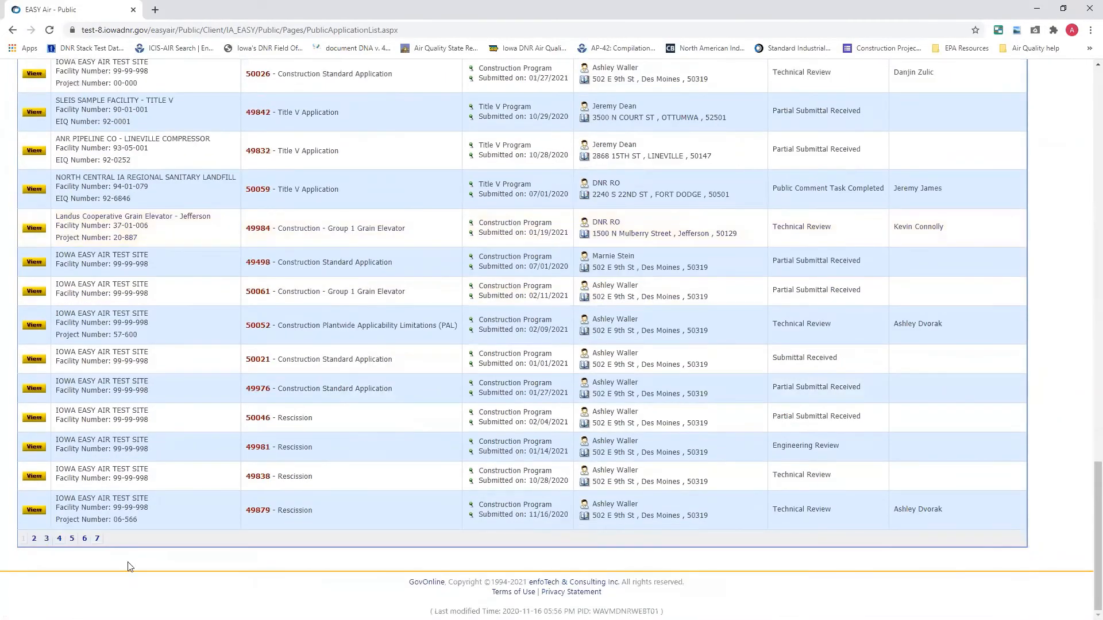
scroll(127, 554, "up", 10)
scroll(128, 557, "up", 5)
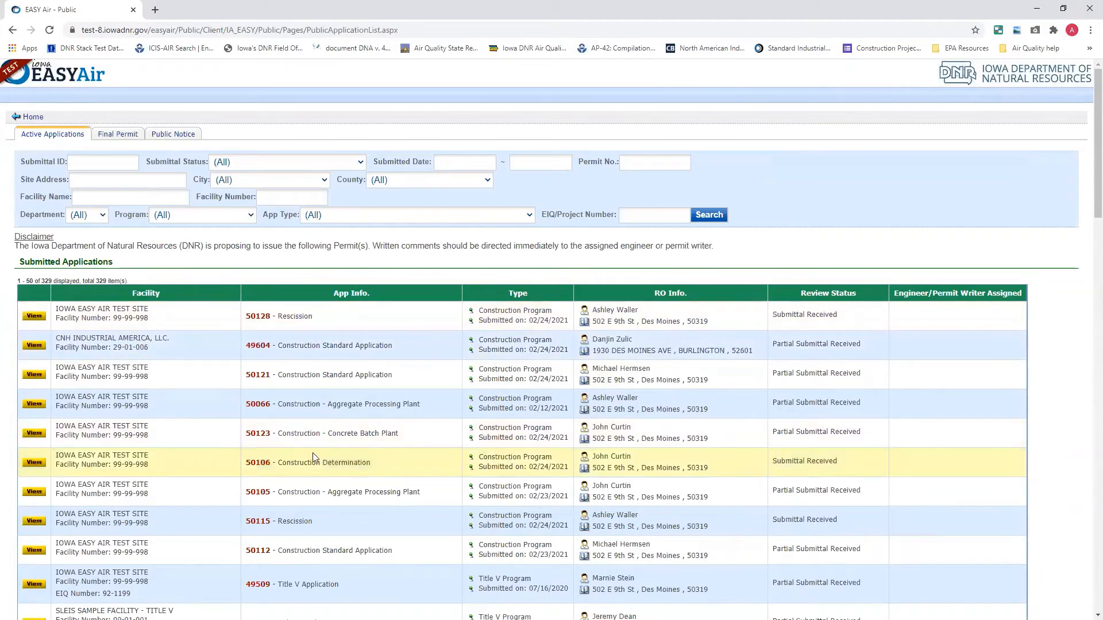
scroll(287, 485, "down", 1)
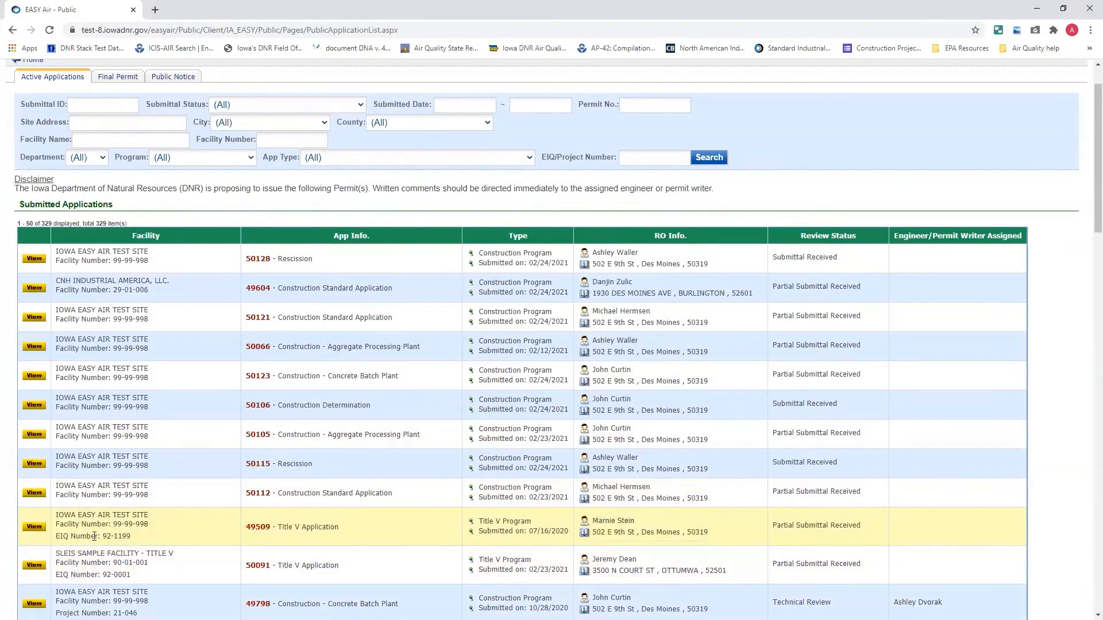
scroll(143, 546, "up", 1)
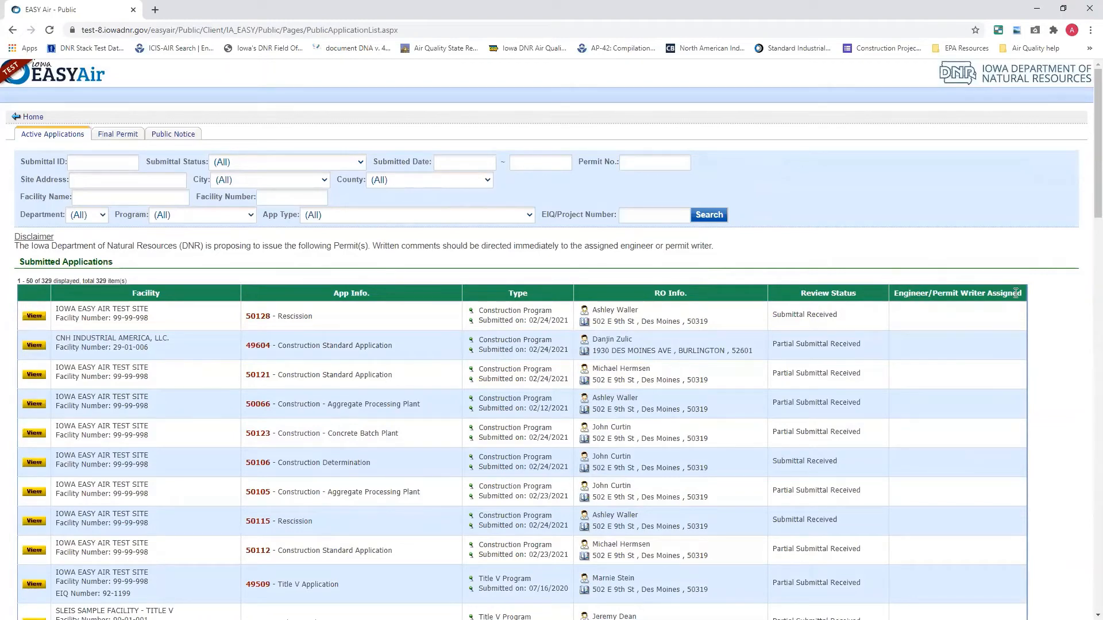
scroll(955, 341, "down", 2)
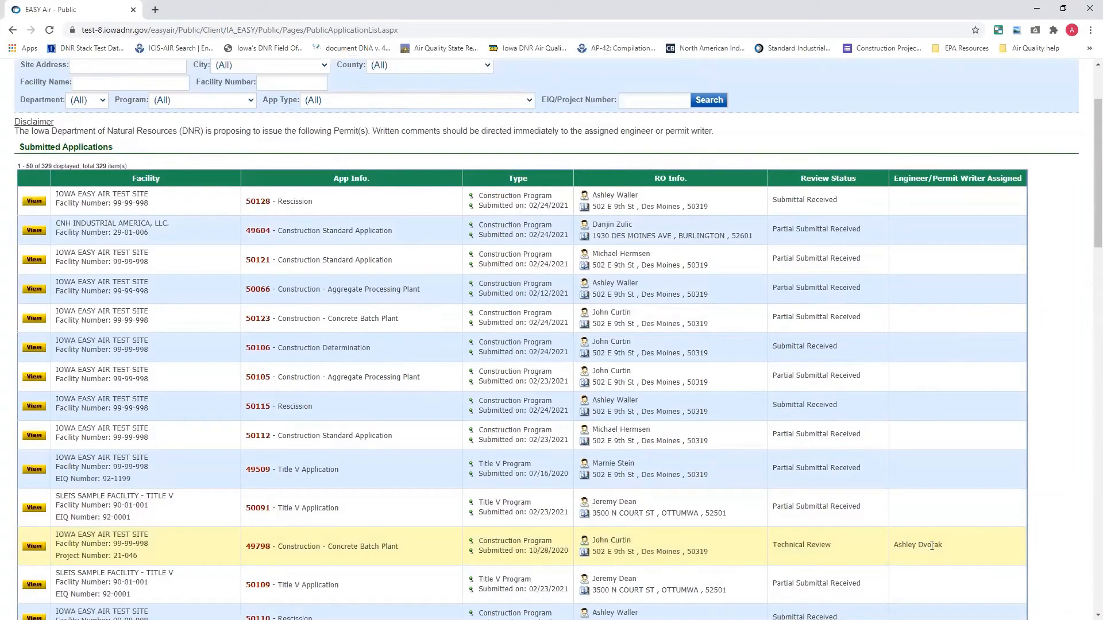
Look over the submitted applications list and examine the available Program and App Type filter options
scroll(913, 543, "up", 2)
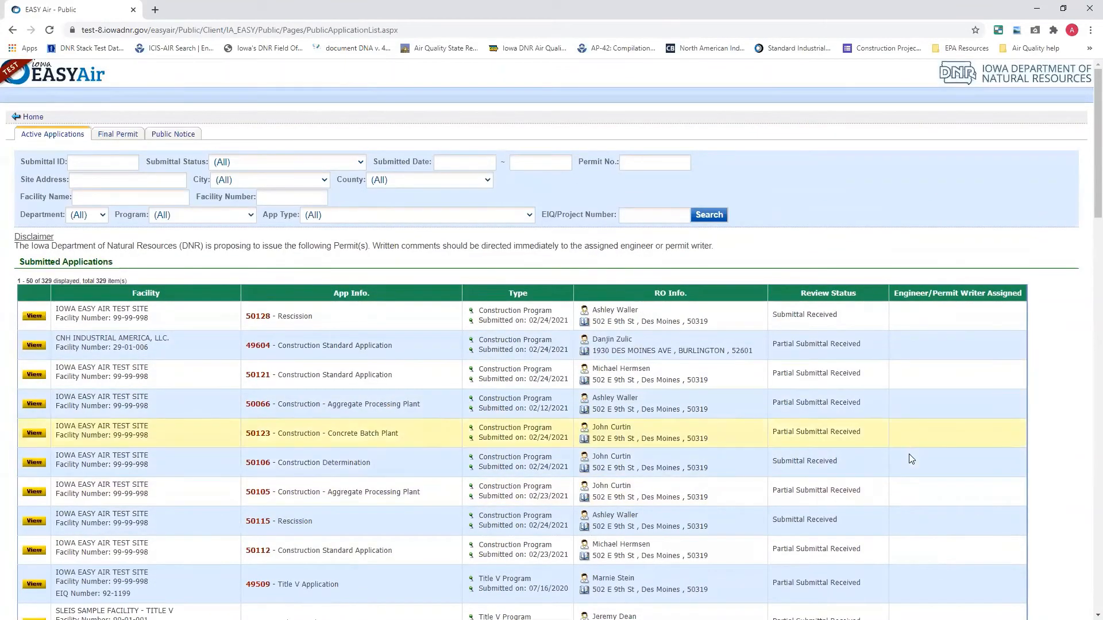
scroll(914, 465, "down", 3)
scroll(916, 453, "up", 1)
scroll(918, 442, "up", 3)
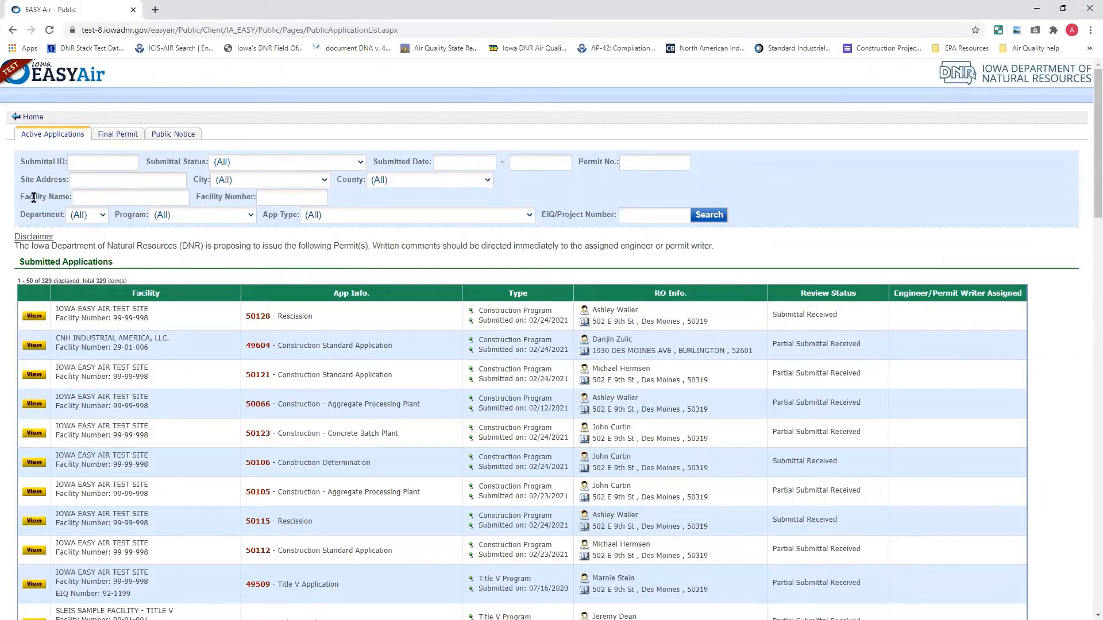
left_click(247, 221)
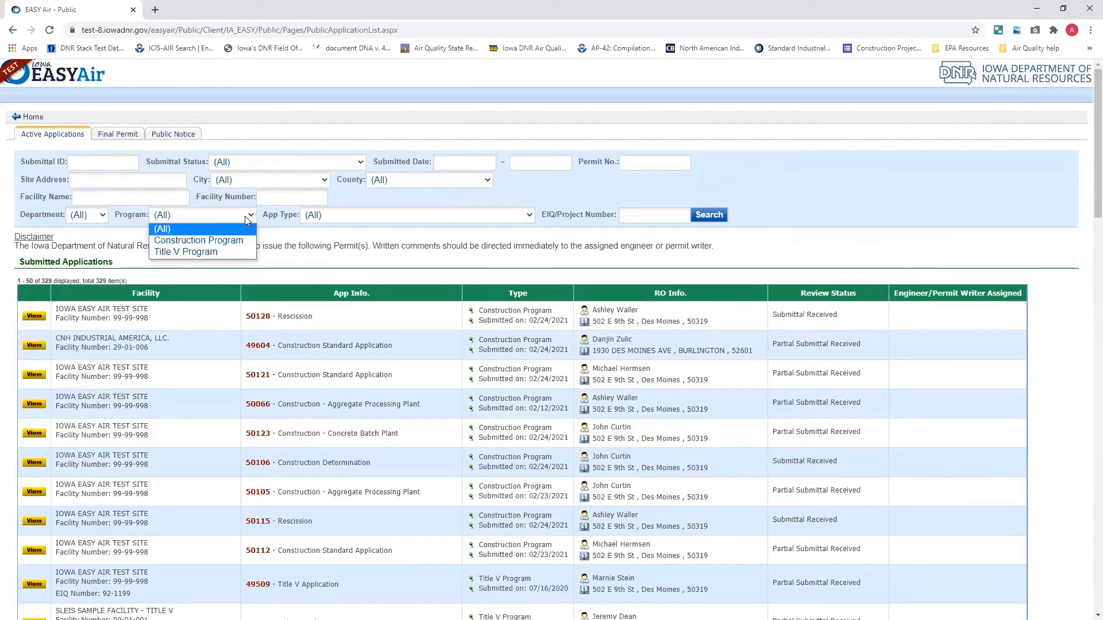
left_click(248, 220)
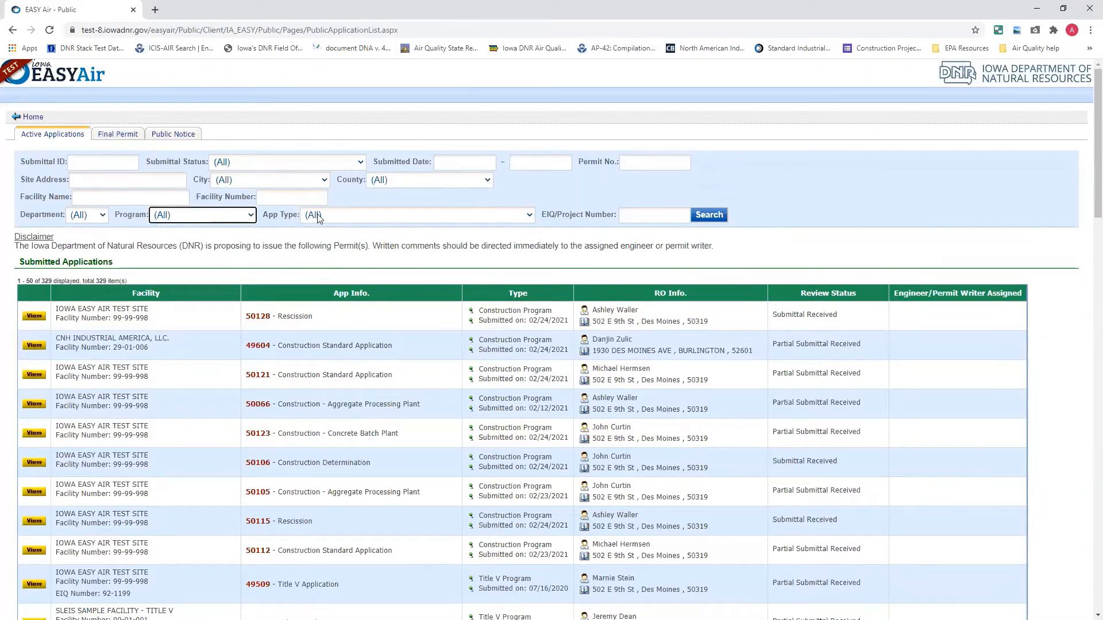
left_click(369, 217)
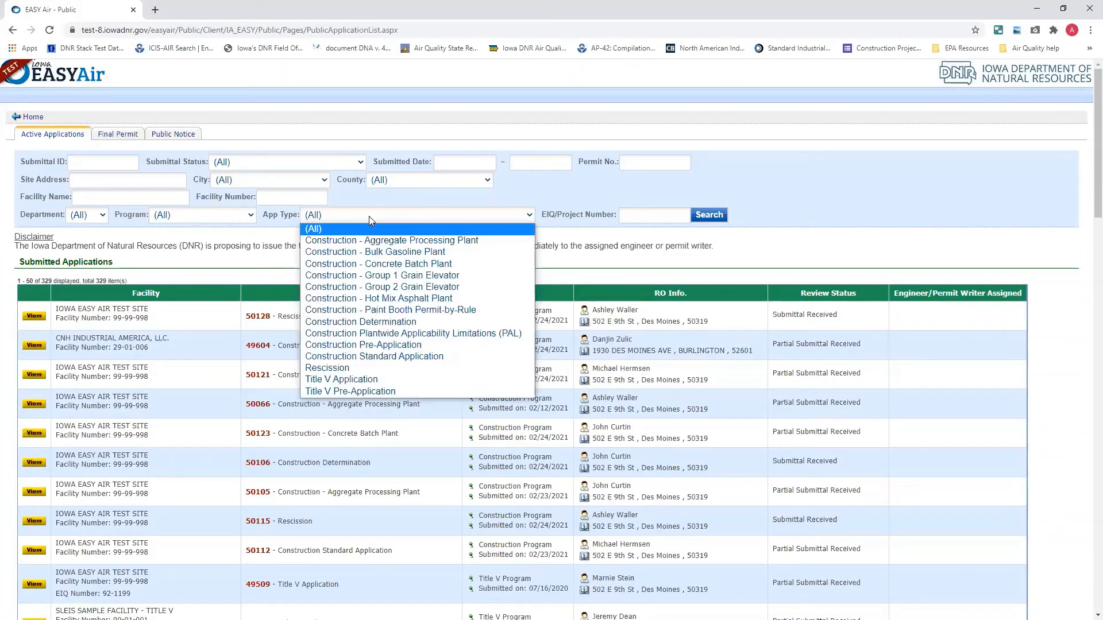
left_click(369, 216)
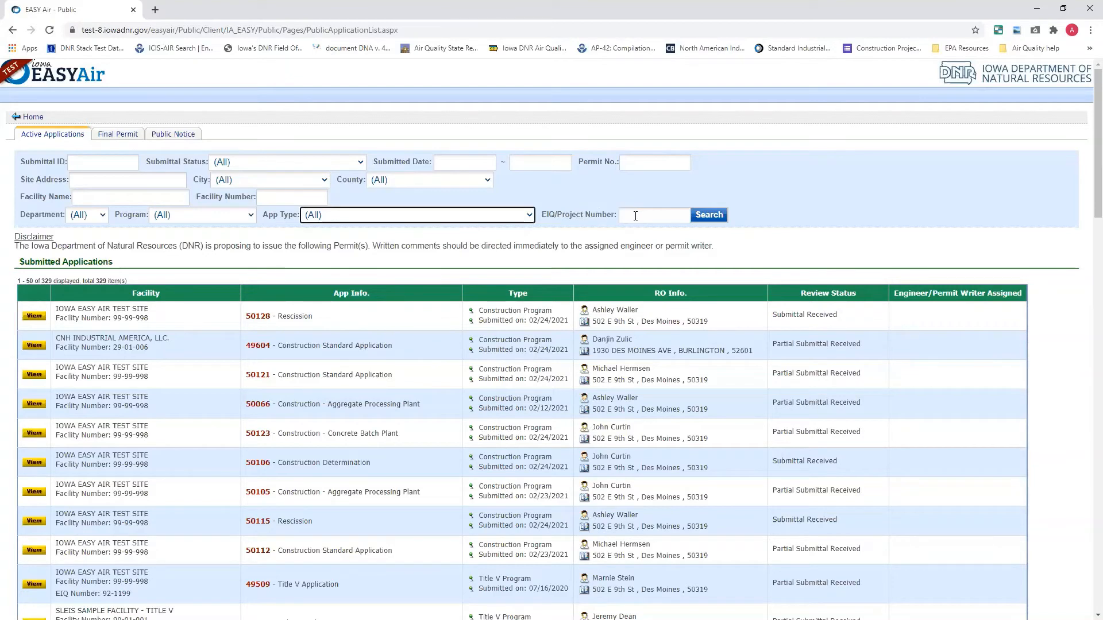
Search the active applications for submittal ID 49346
left_click(109, 163)
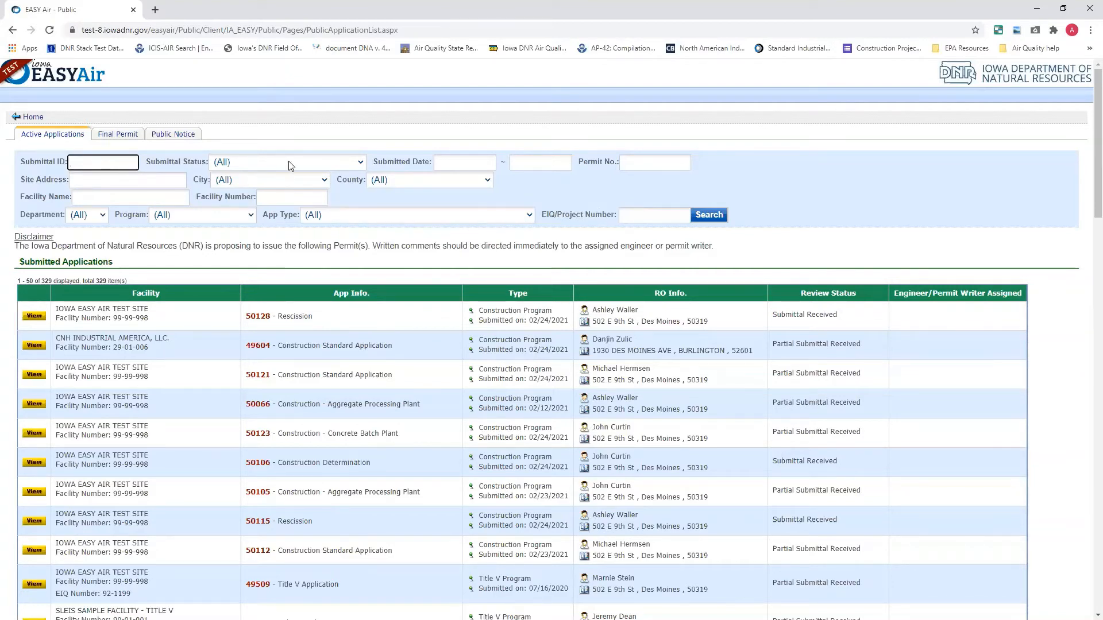
type("49346")
left_click(708, 216)
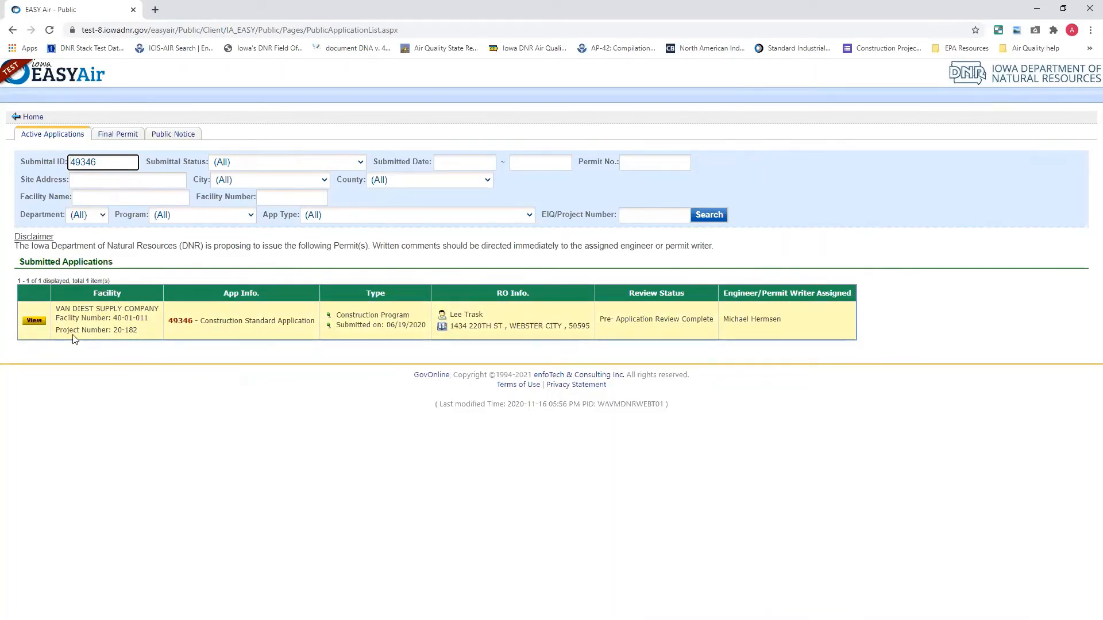
View the Van Diest Supply Company application's basic information, form list and attachments, and return to the search
left_click(42, 323)
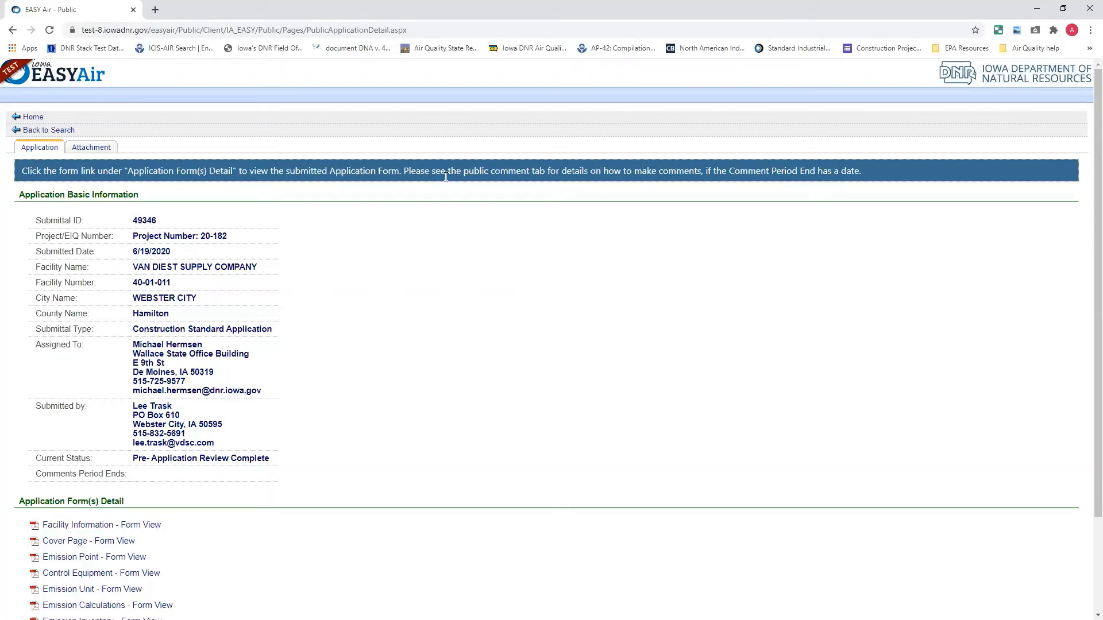
left_click_drag(406, 171, 922, 182)
scroll(183, 511, "down", 2)
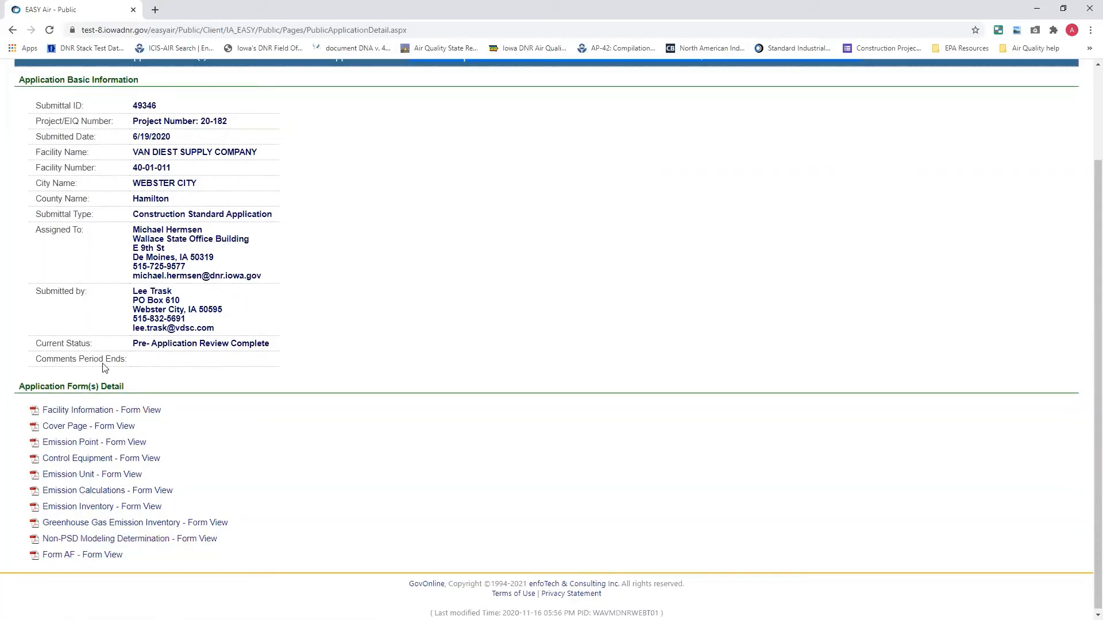
left_click(119, 562)
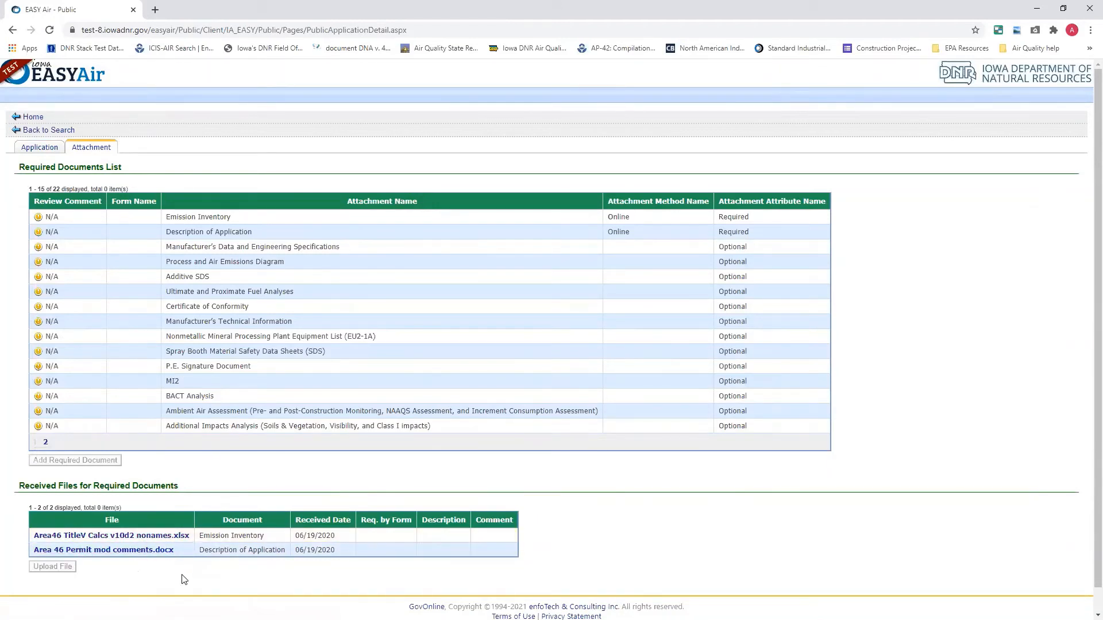
left_click(53, 133)
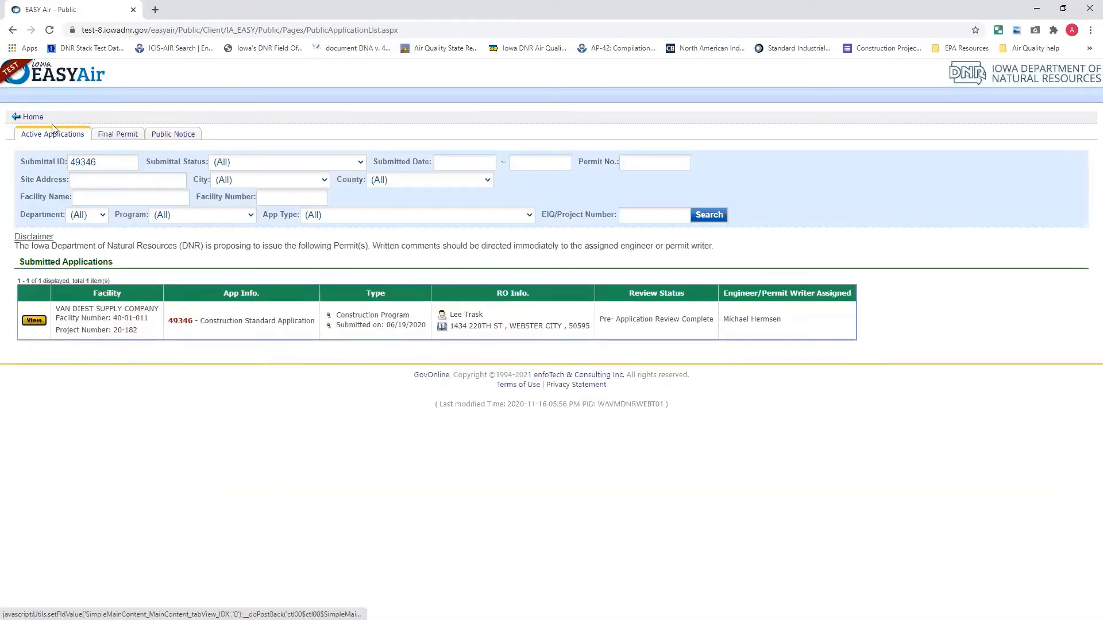
Open the public notices and view the Iowa EASY Air Test Site's Nonattainment Construction Standard Application down to its form list
left_click(163, 138)
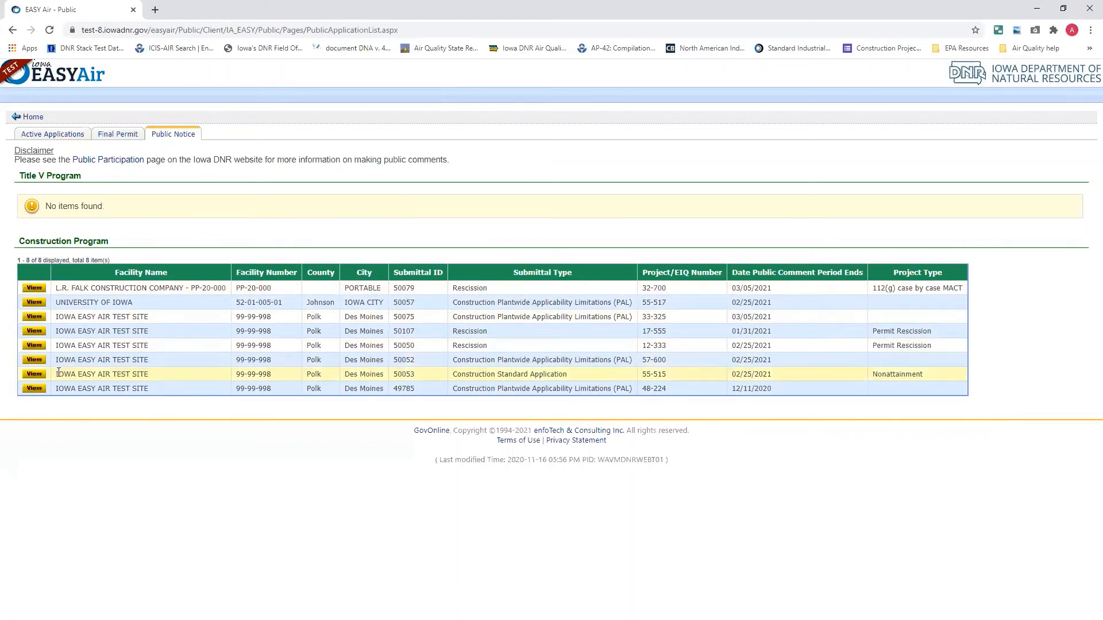
left_click(34, 374)
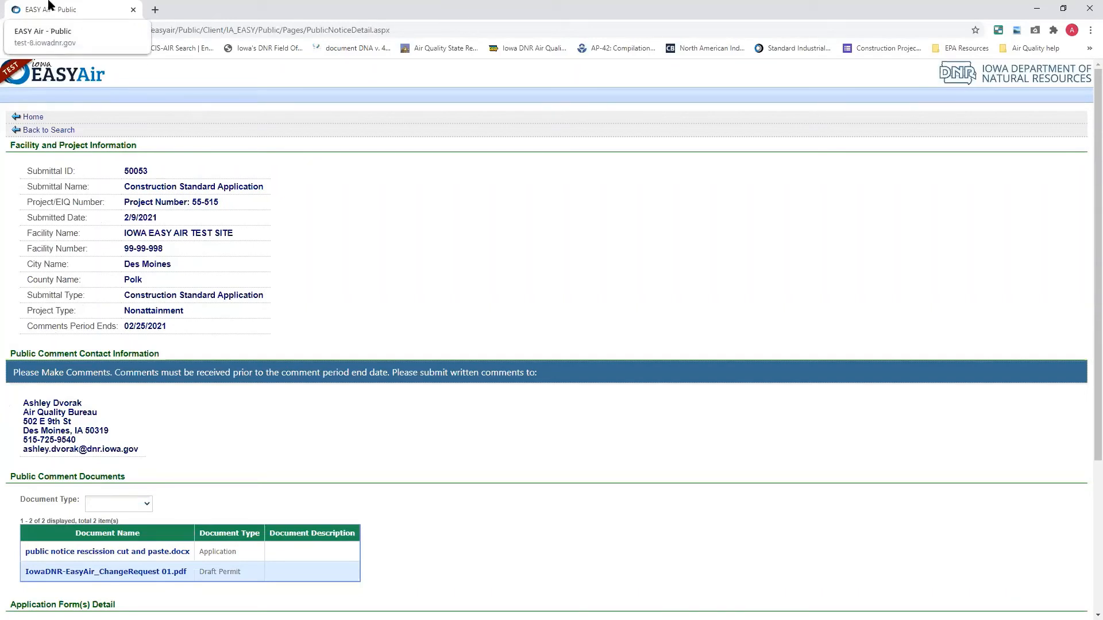
scroll(172, 419, "down", 2)
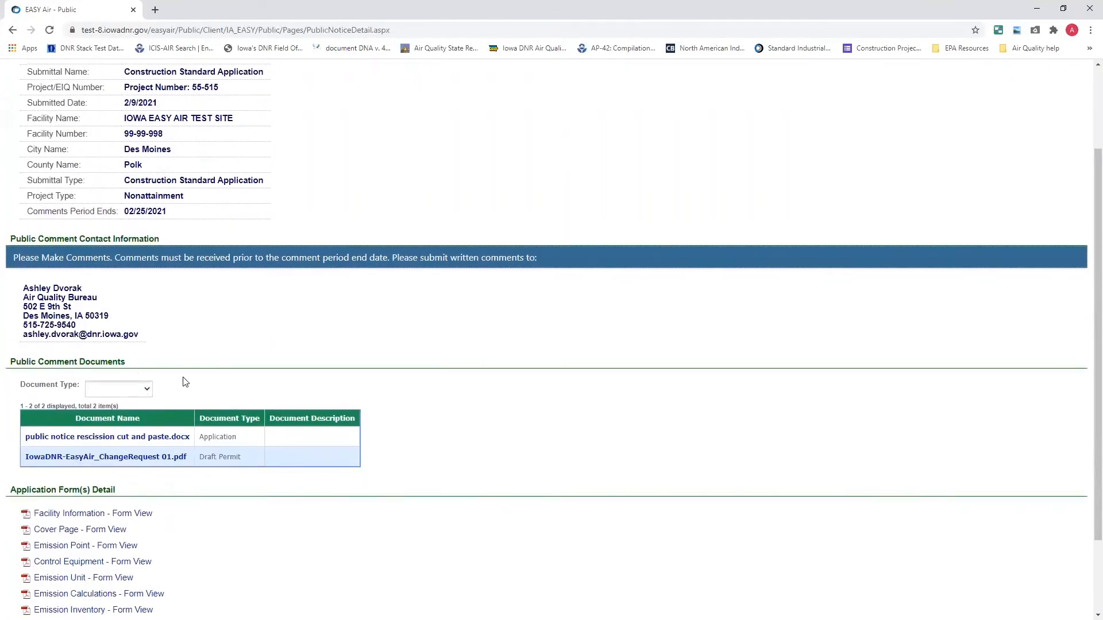
scroll(165, 393, "down", 1)
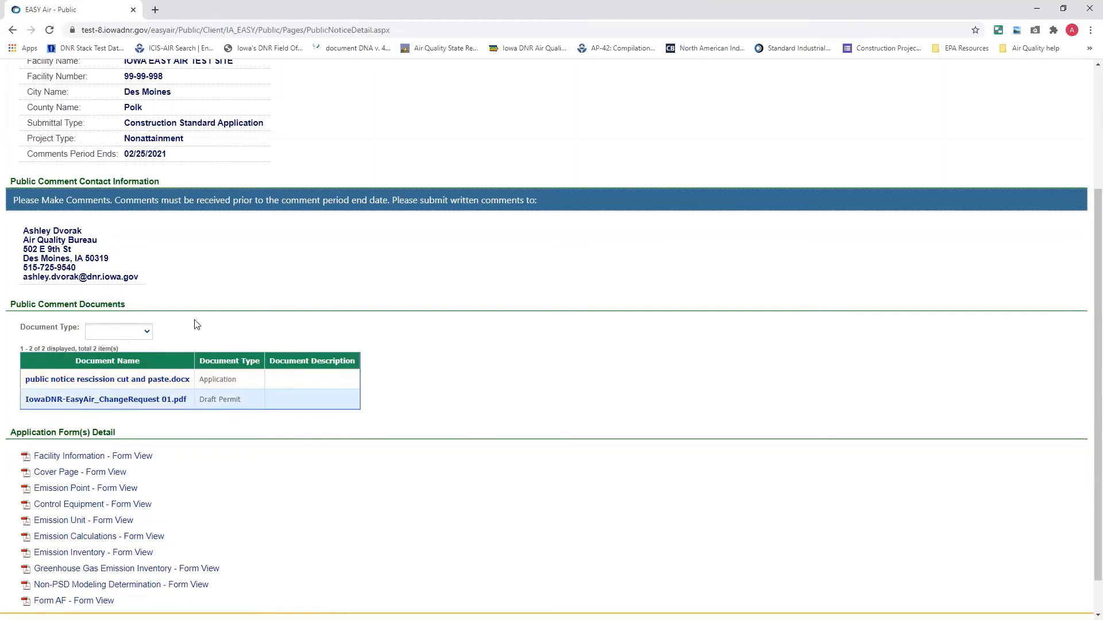
Filter the notice's public comment documents by Application, and switch the document type to Draft Permit
right_click(247, 504)
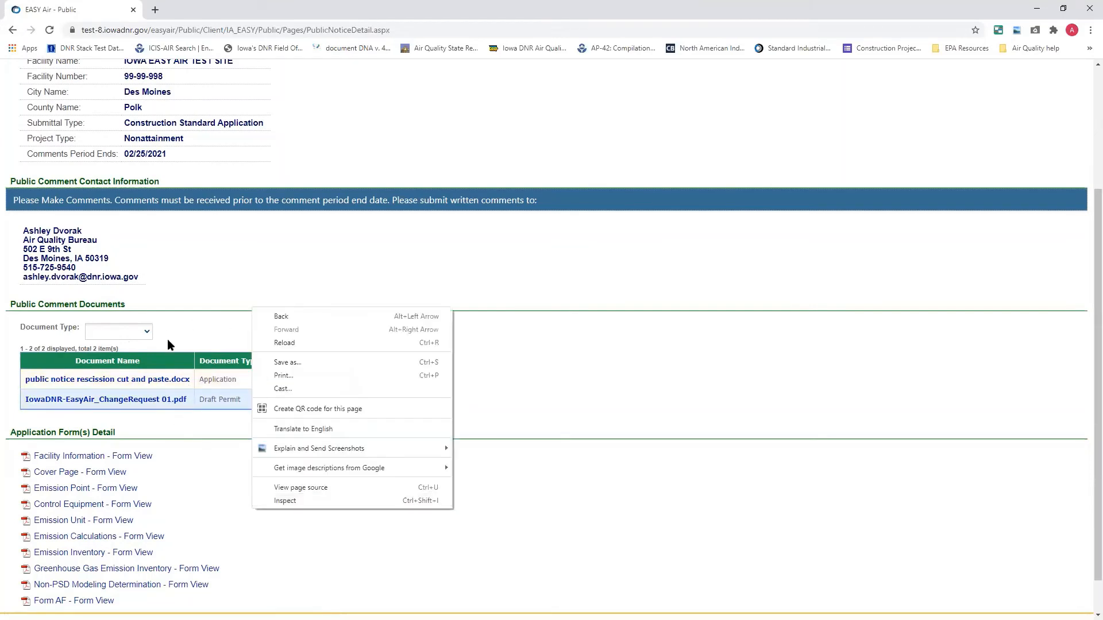
left_click(168, 339)
left_click(147, 333)
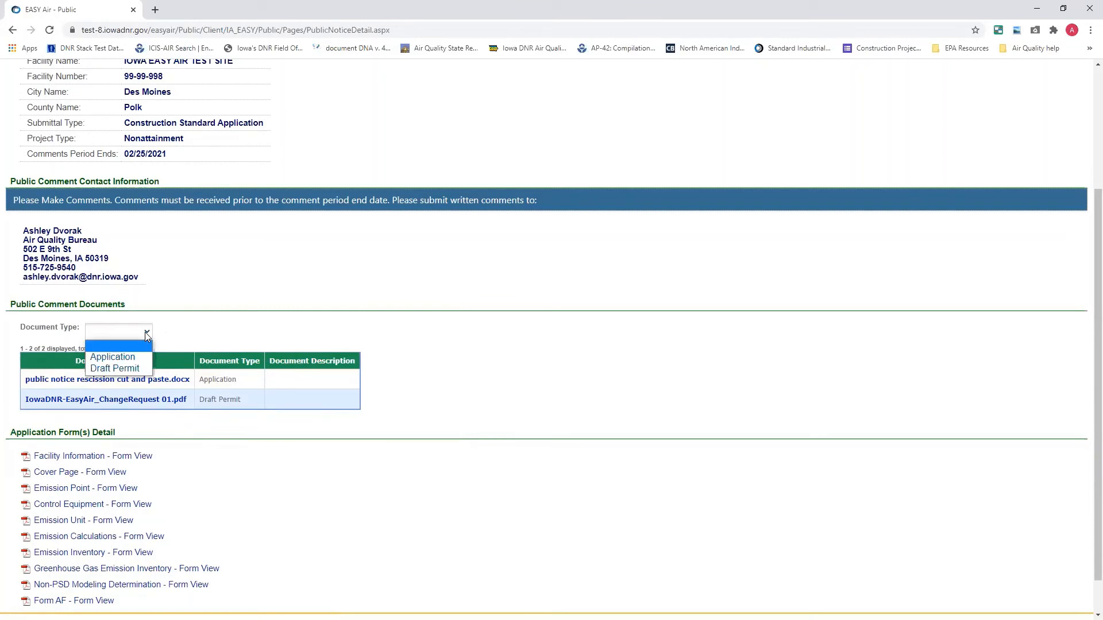
left_click(131, 358)
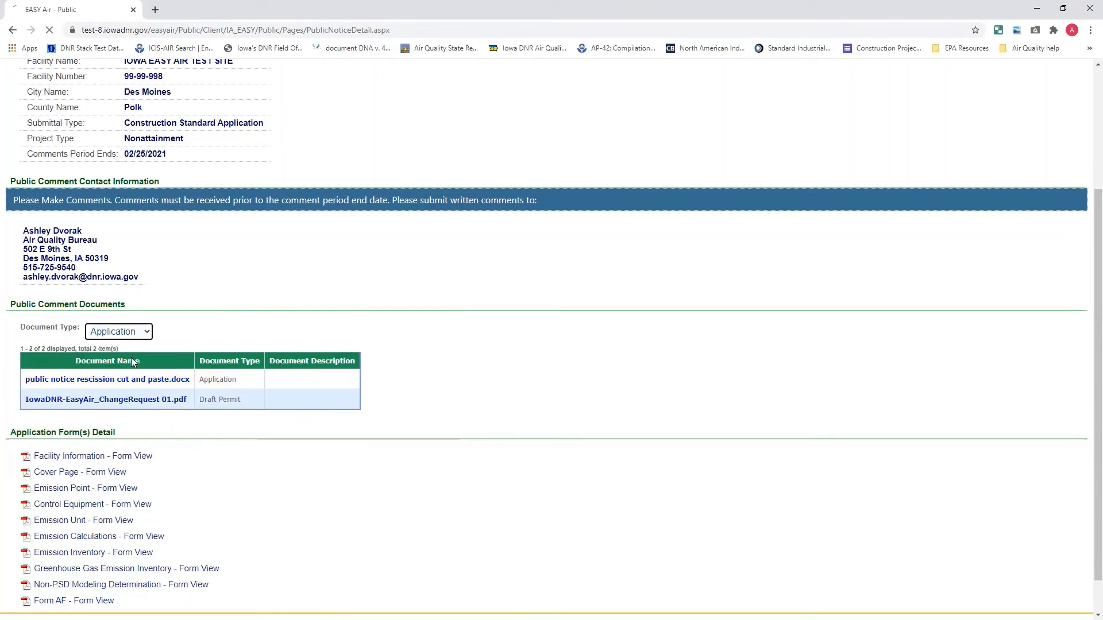
scroll(163, 472, "down", 2)
left_click(145, 386)
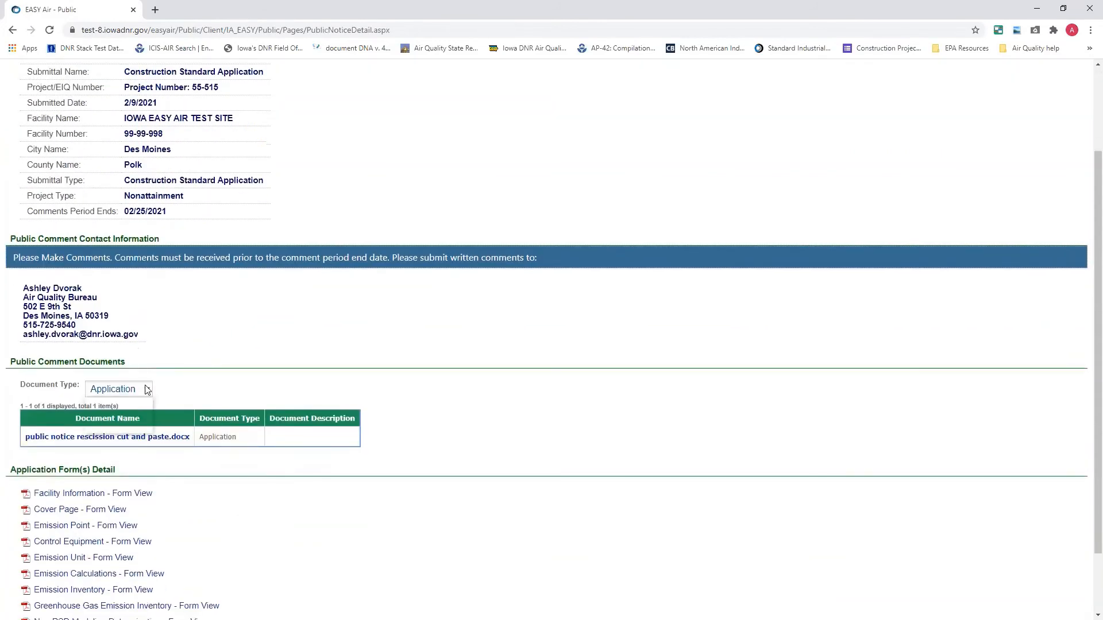
left_click(136, 426)
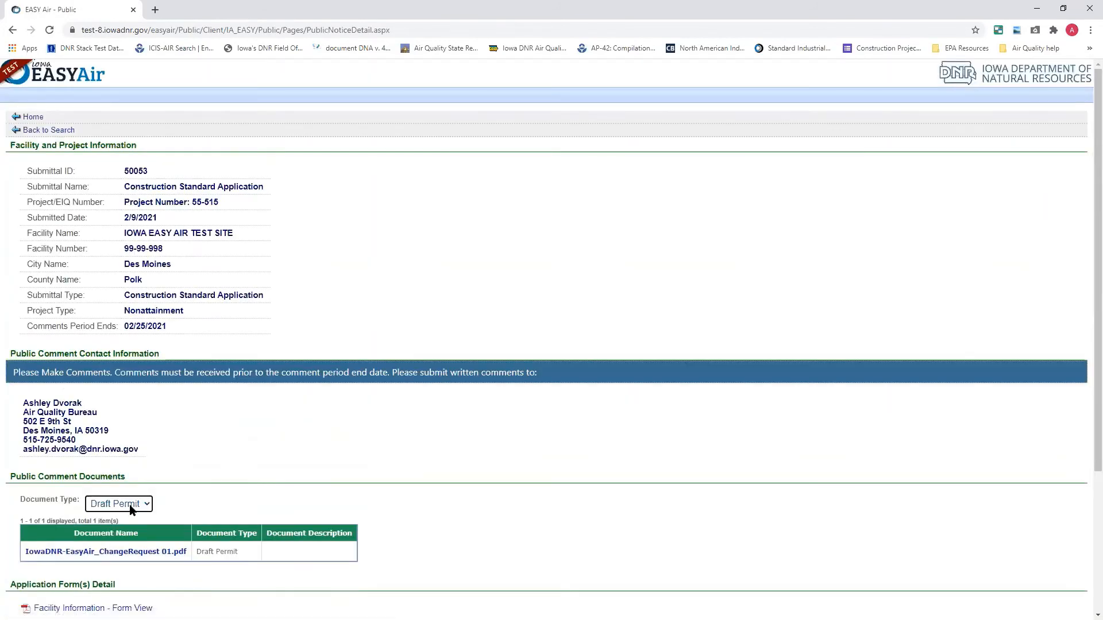
Look through the notice's application forms and go back to the public notice list
scroll(193, 509, "down", 3)
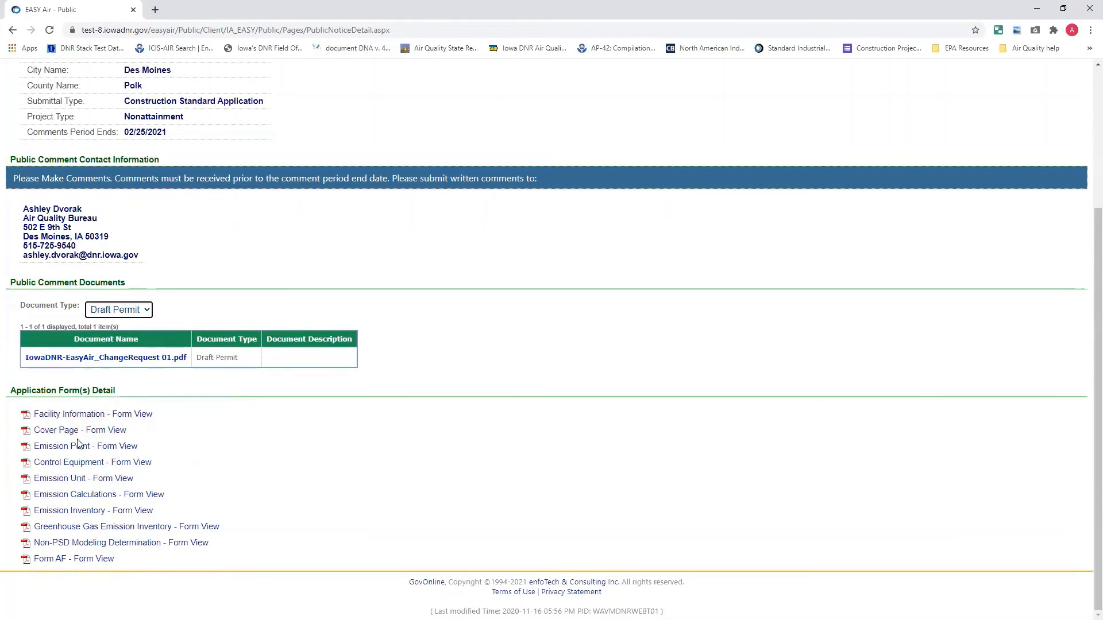
scroll(109, 467, "up", 5)
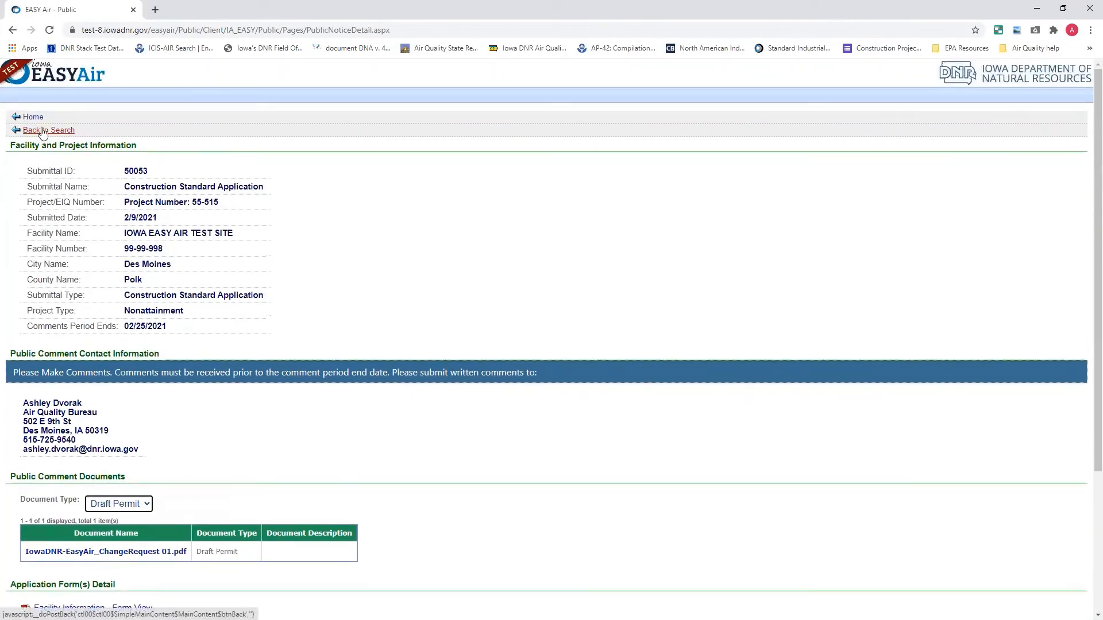
left_click(72, 130)
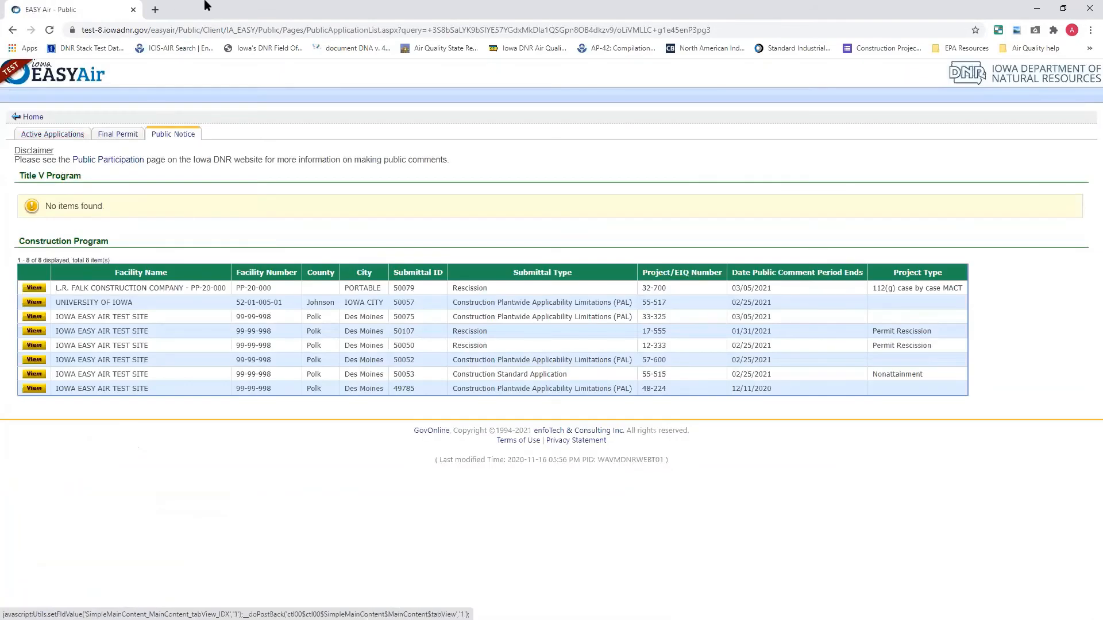
Open the final permit search and examine its Program and App Type options without choosing one
left_click(127, 138)
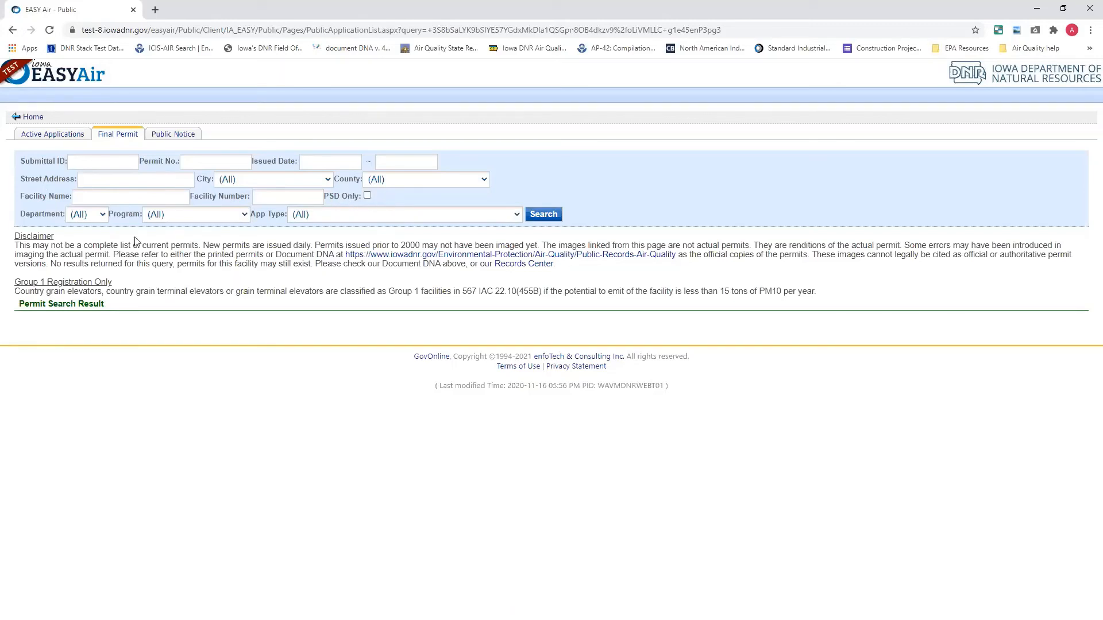
left_click(187, 219)
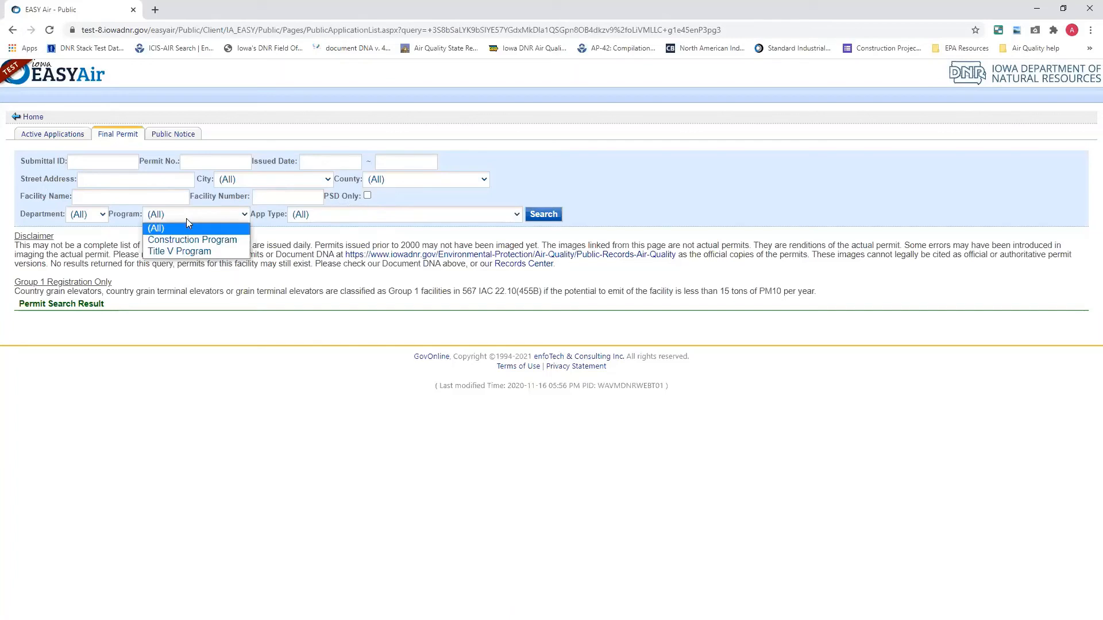
left_click(186, 218)
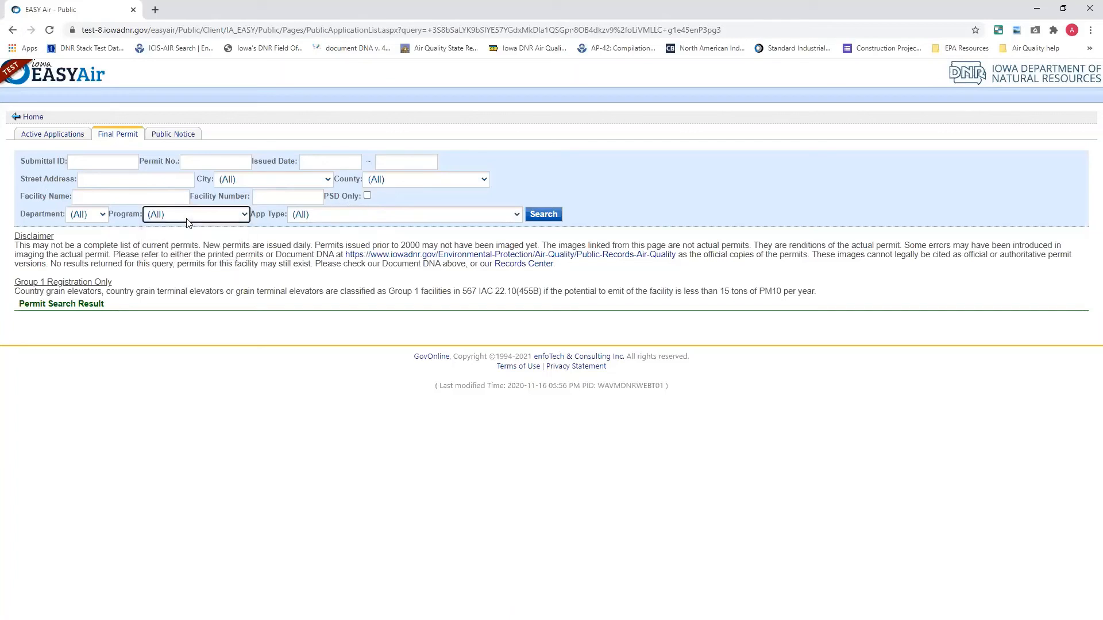
left_click(327, 217)
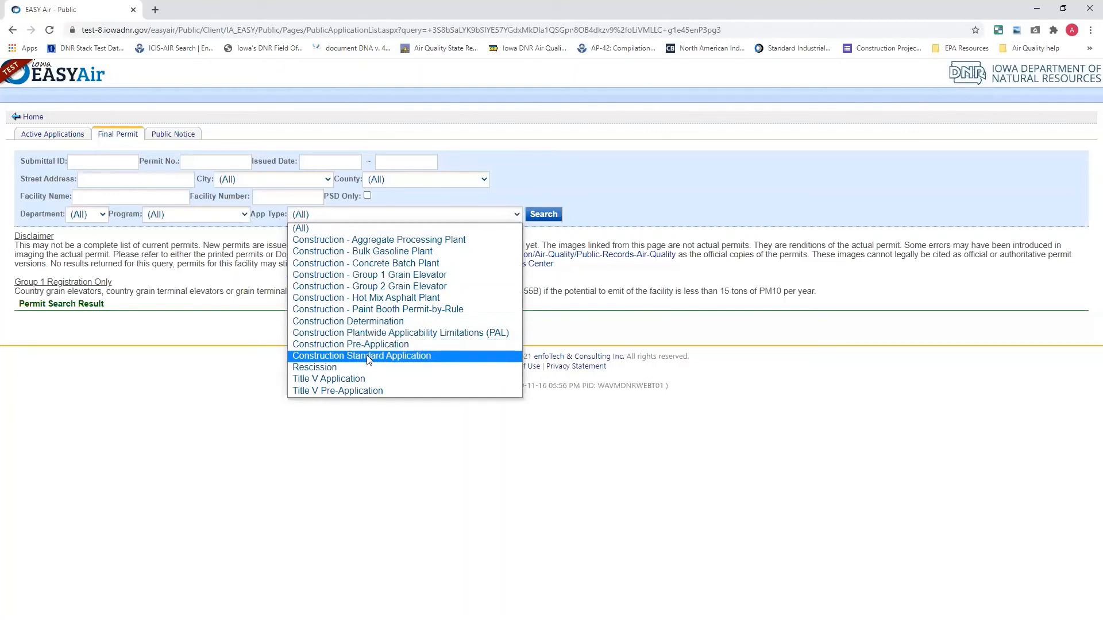
left_click(495, 194)
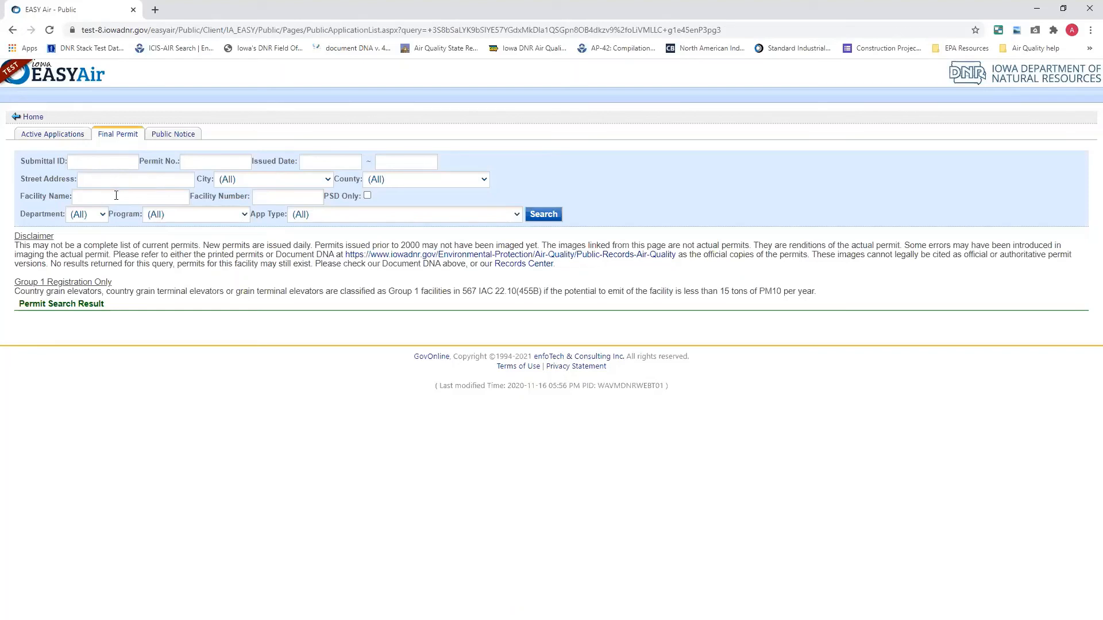
Search the final permits for facility number 07-01-077
left_click(269, 201)
type("07-01-077")
left_click(543, 214)
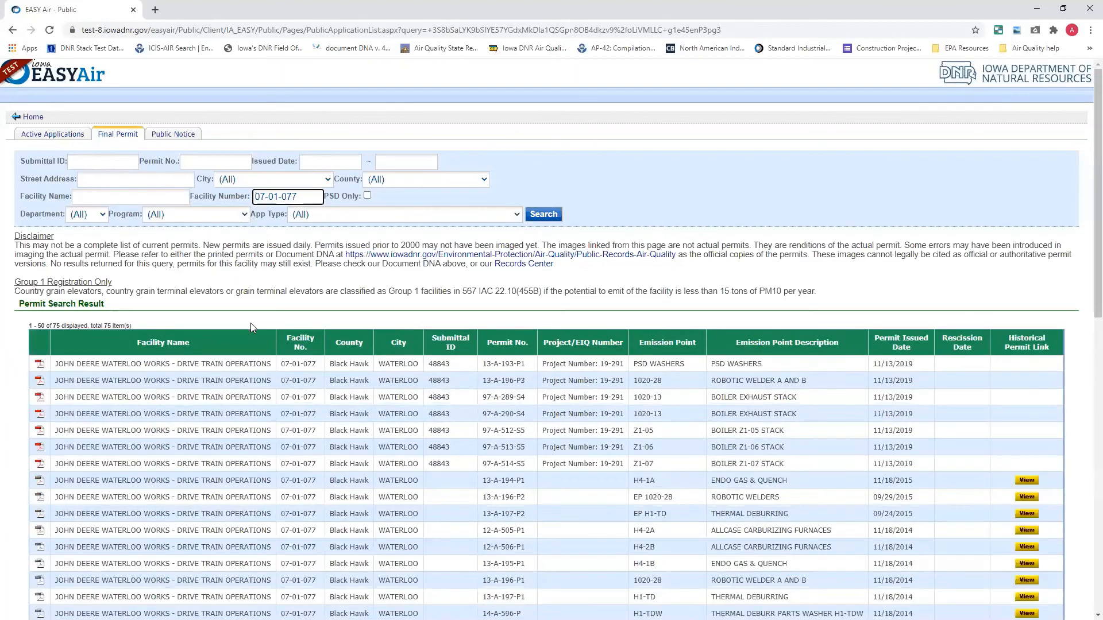
Examine the final permit search results, including the emission points, issued and rescission dates and historical permit links
scroll(251, 322, "down", 3)
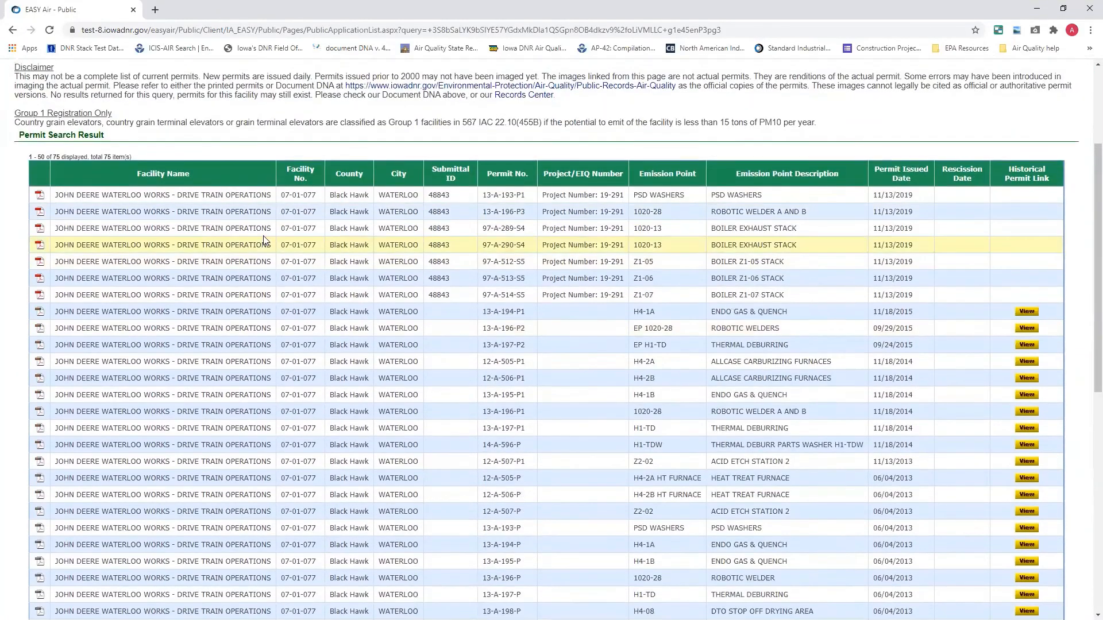
scroll(263, 235, "up", 2)
scroll(264, 236, "down", 10)
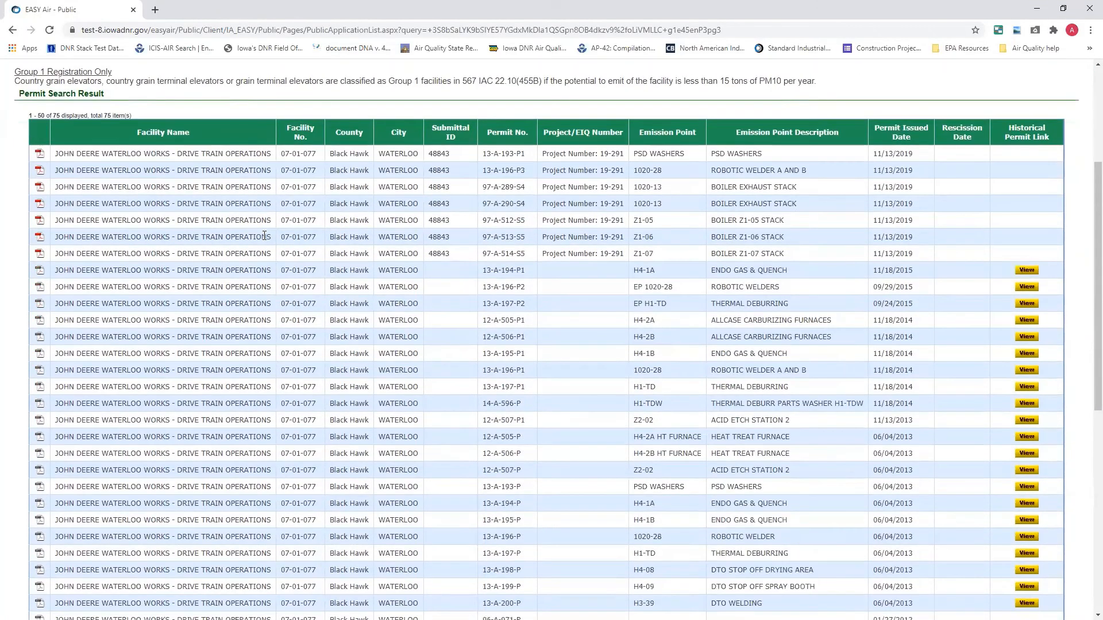
scroll(265, 236, "down", 1)
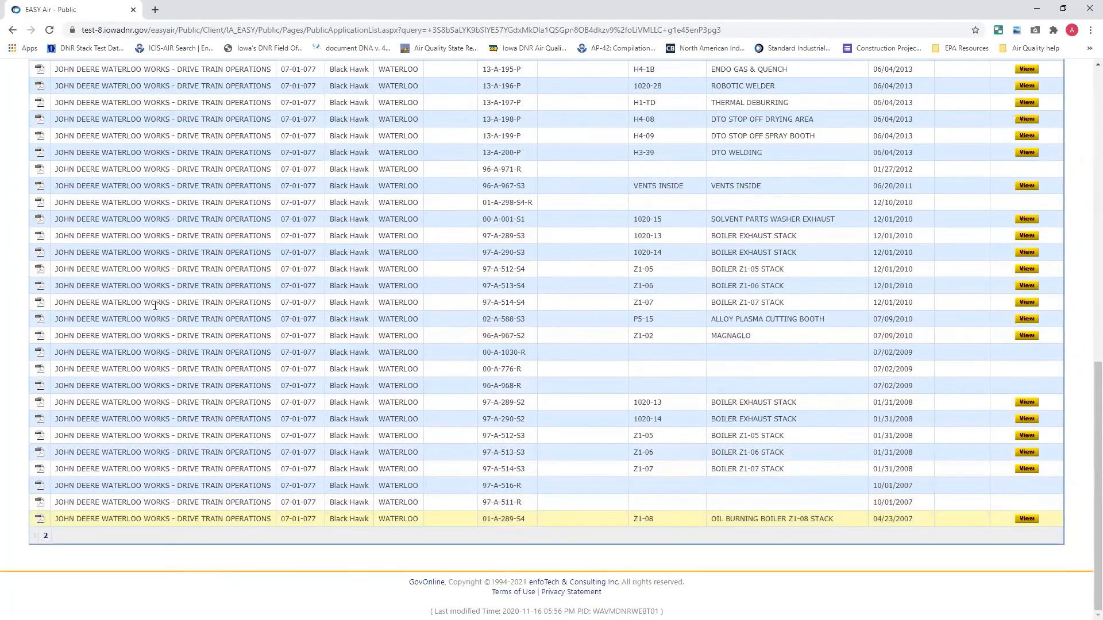
scroll(173, 304, "up", 7)
scroll(177, 284, "up", 4)
scroll(144, 460, "down", 11)
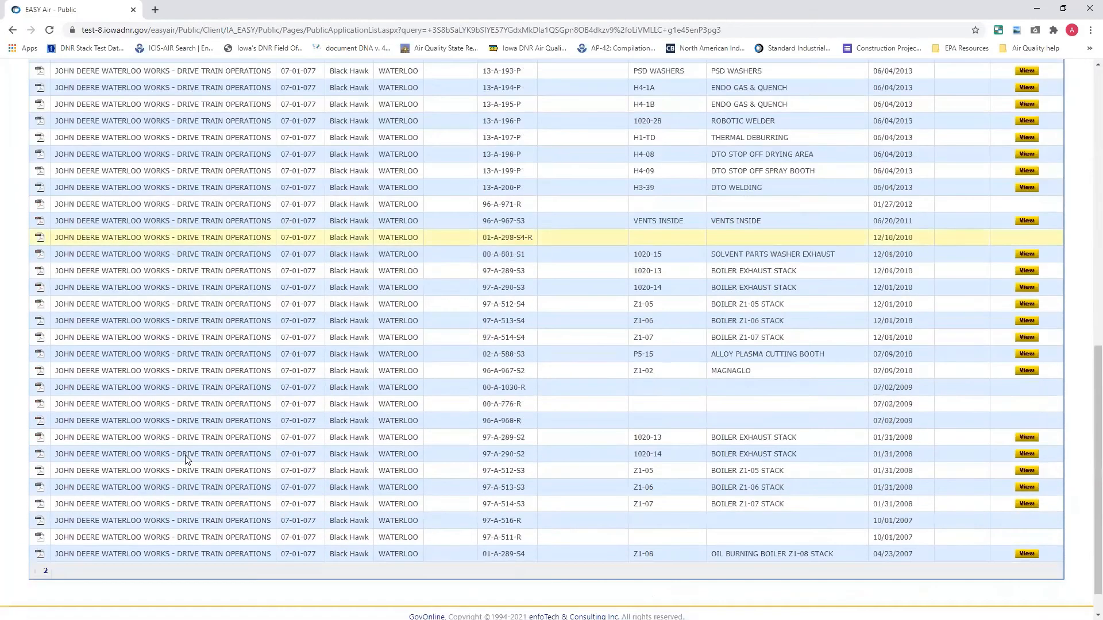
scroll(84, 529, "up", 6)
scroll(129, 464, "up", 6)
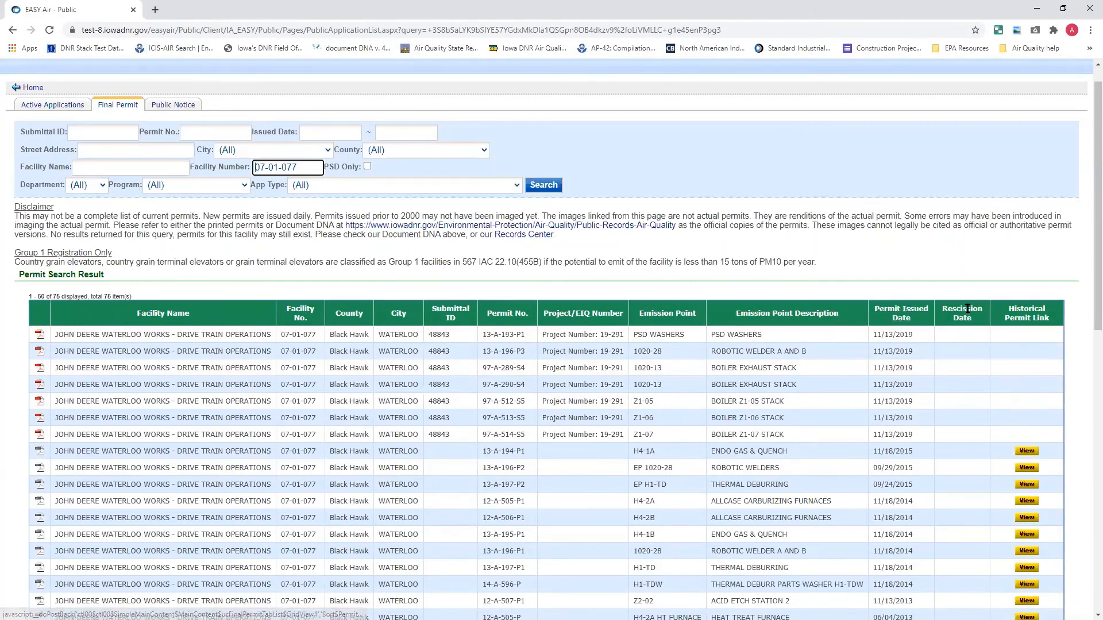
Open the permit document for 13-A-193-P1, PSD Washers, and enlarge it to 75% in a maximized window
left_click(942, 313)
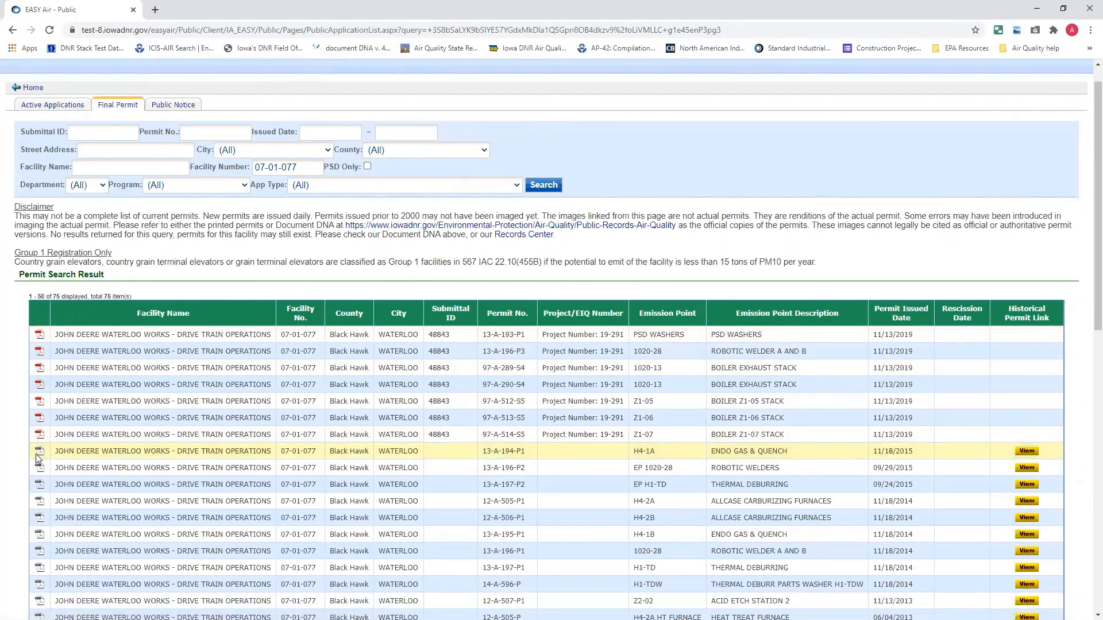
left_click(40, 335)
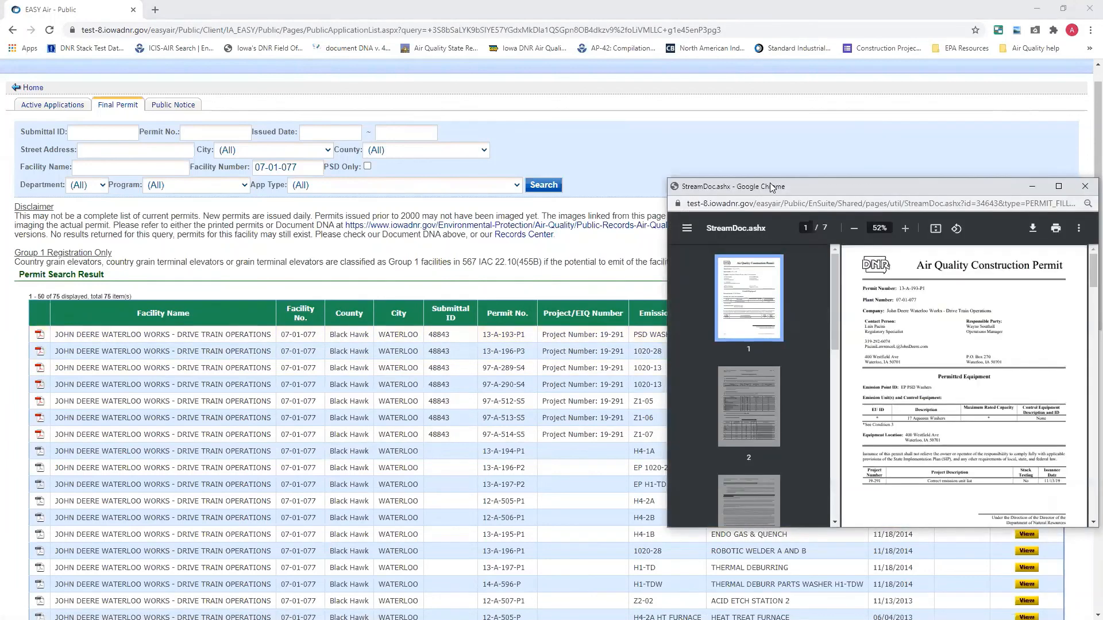
left_click_drag(723, 186, 491, 83)
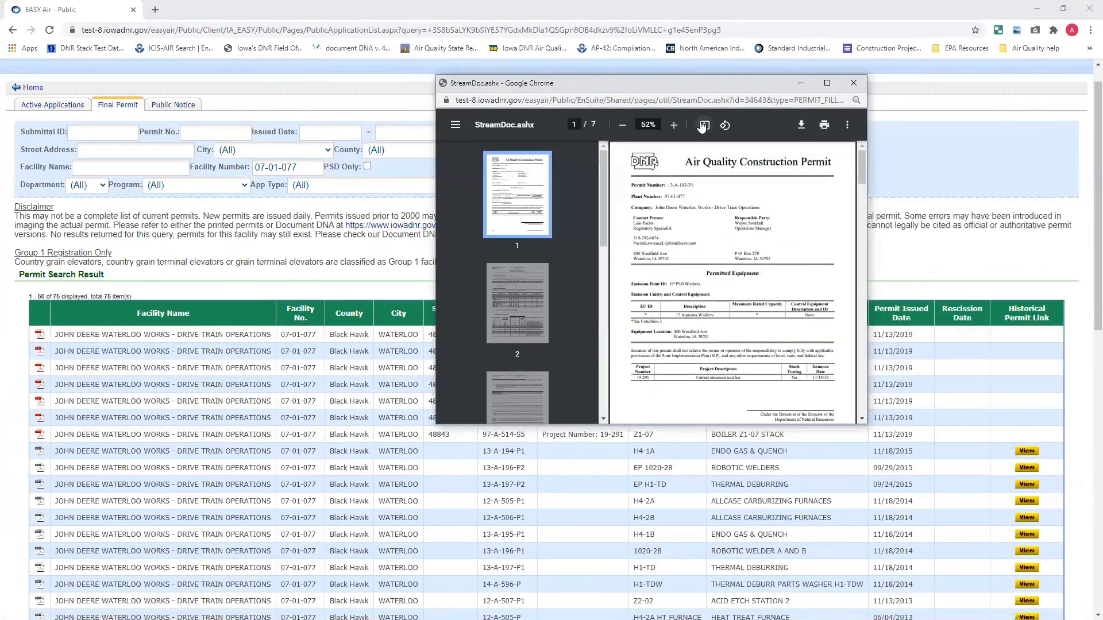
left_click(672, 126)
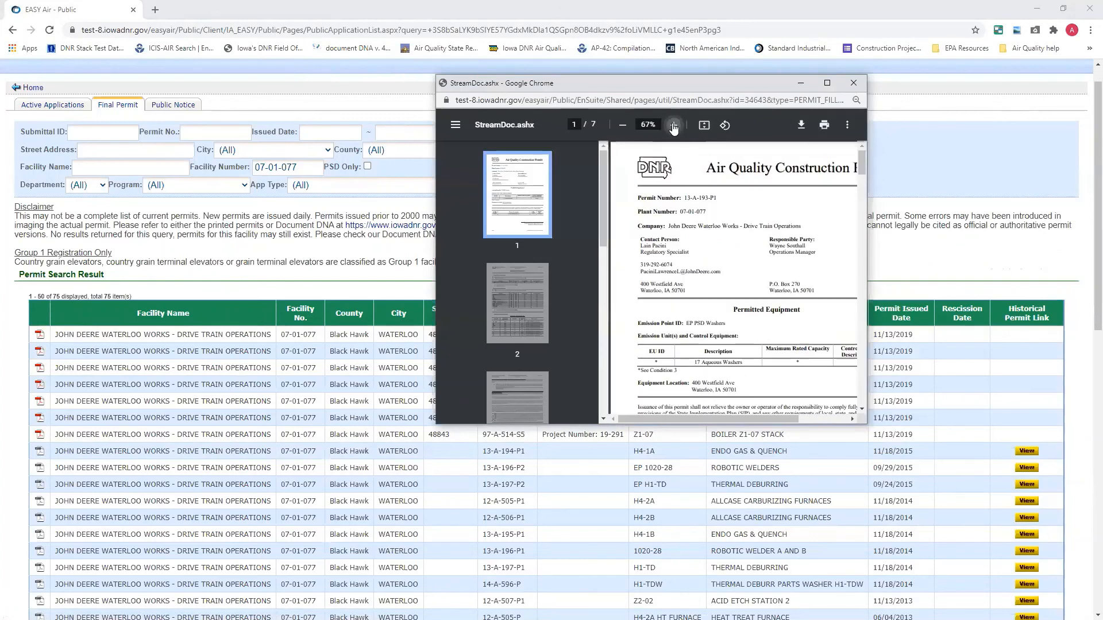
left_click(674, 126)
left_click_drag(714, 423, 753, 423)
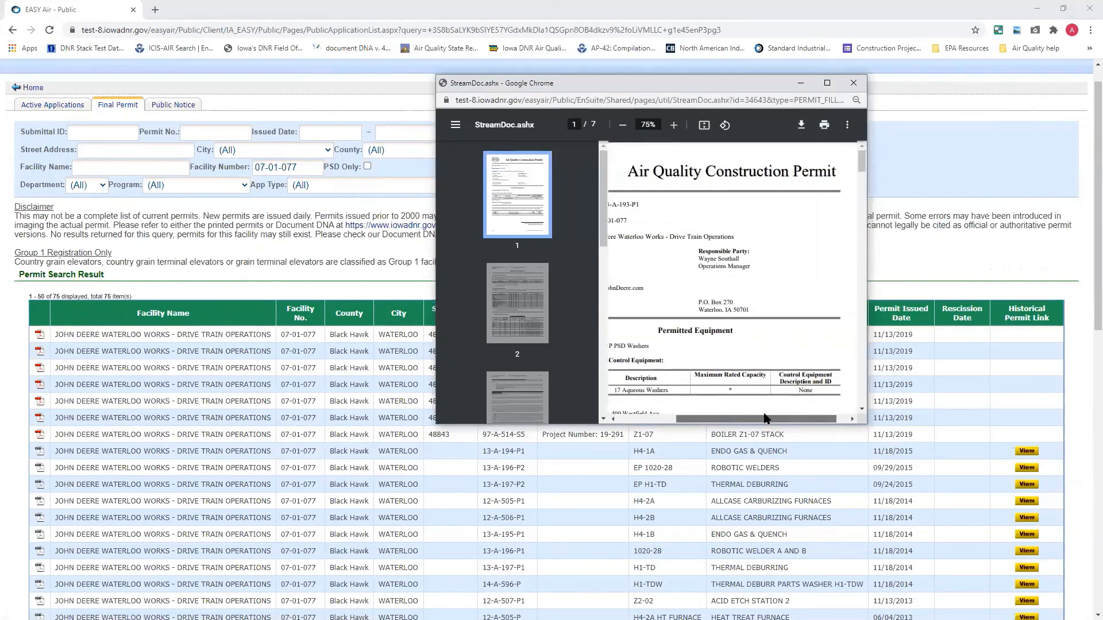
left_click(827, 83)
Read through the permit's emission limits, compliance demonstration and emission point characteristics, and close the document
scroll(611, 241, "down", 6)
scroll(611, 241, "down", 2)
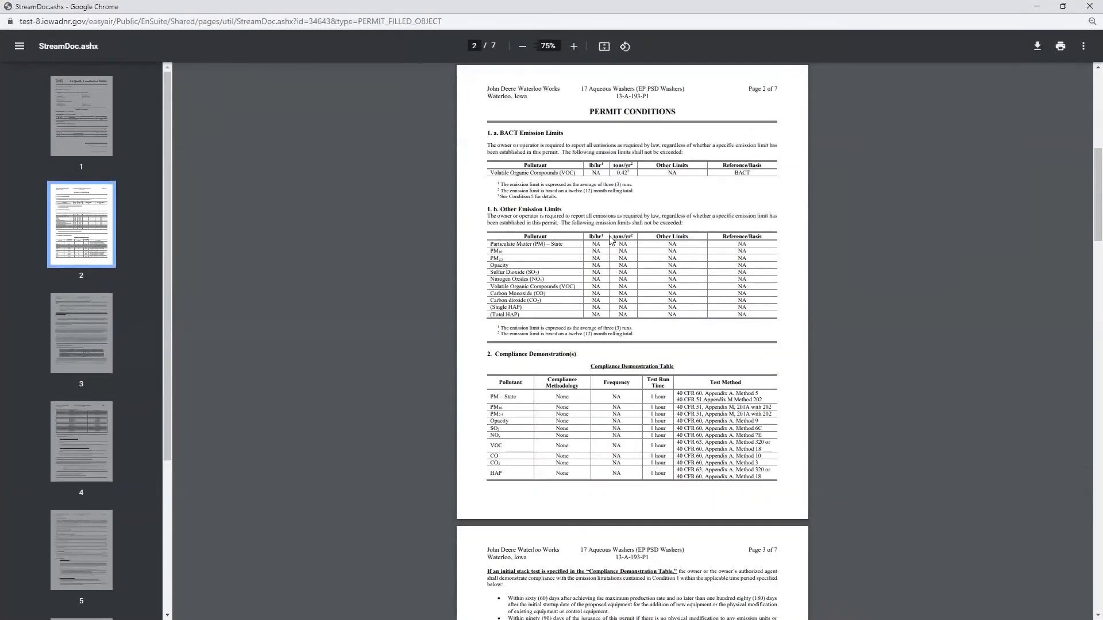
scroll(611, 240, "down", 17)
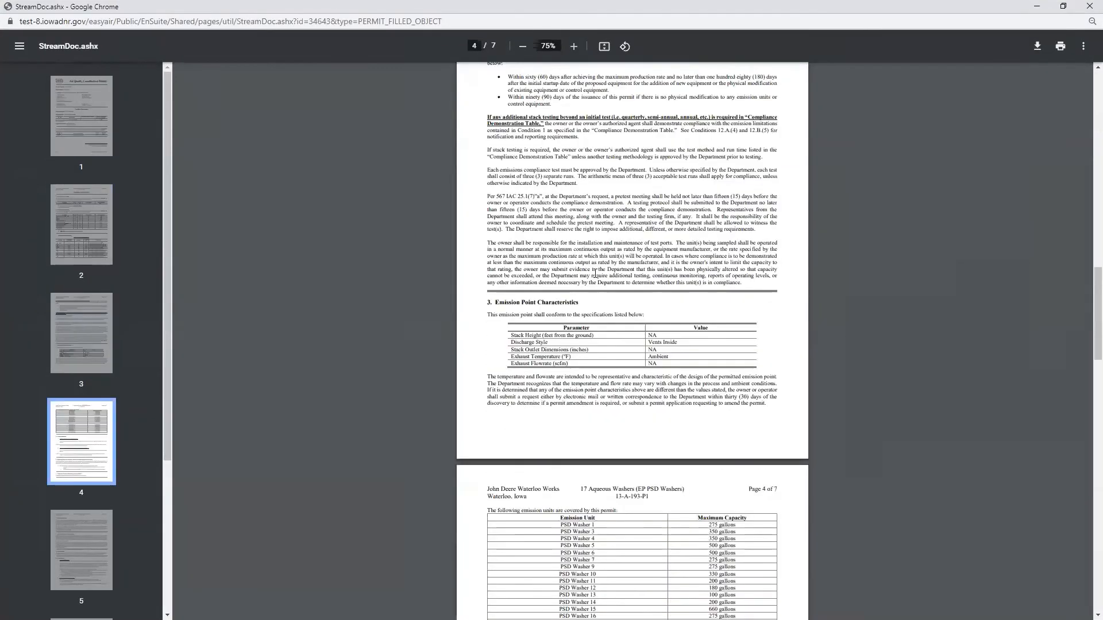
left_click(1087, 6)
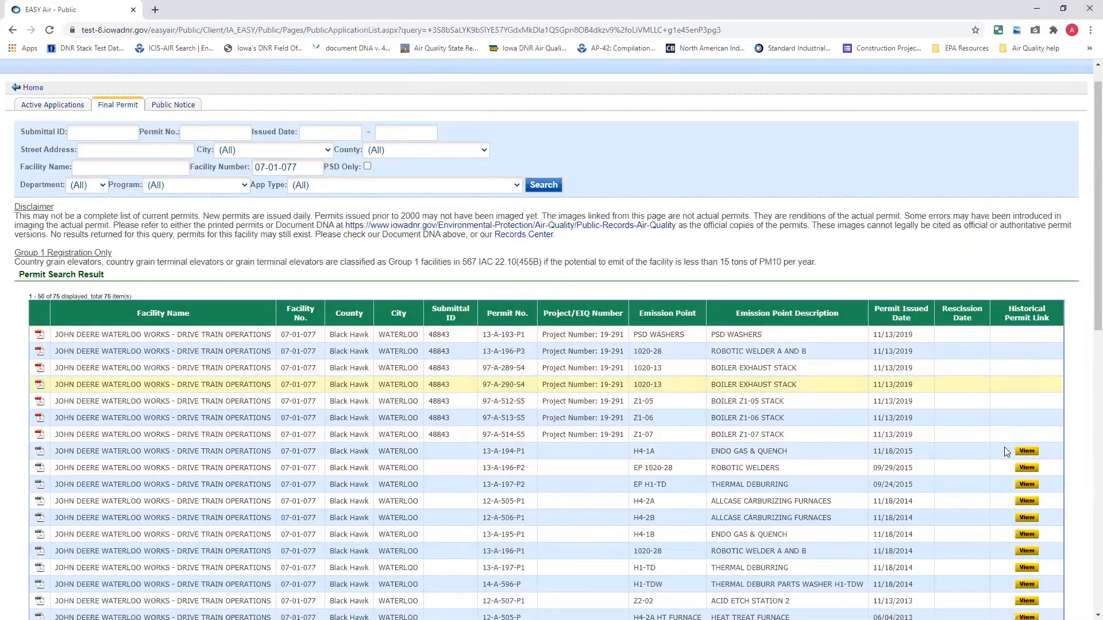
Open the historical permit link for permit 00-A-001-S1, Solvent Parts Washer Exhaust, and download and open its PDF
scroll(1002, 453, "down", 2)
scroll(997, 474, "down", 7)
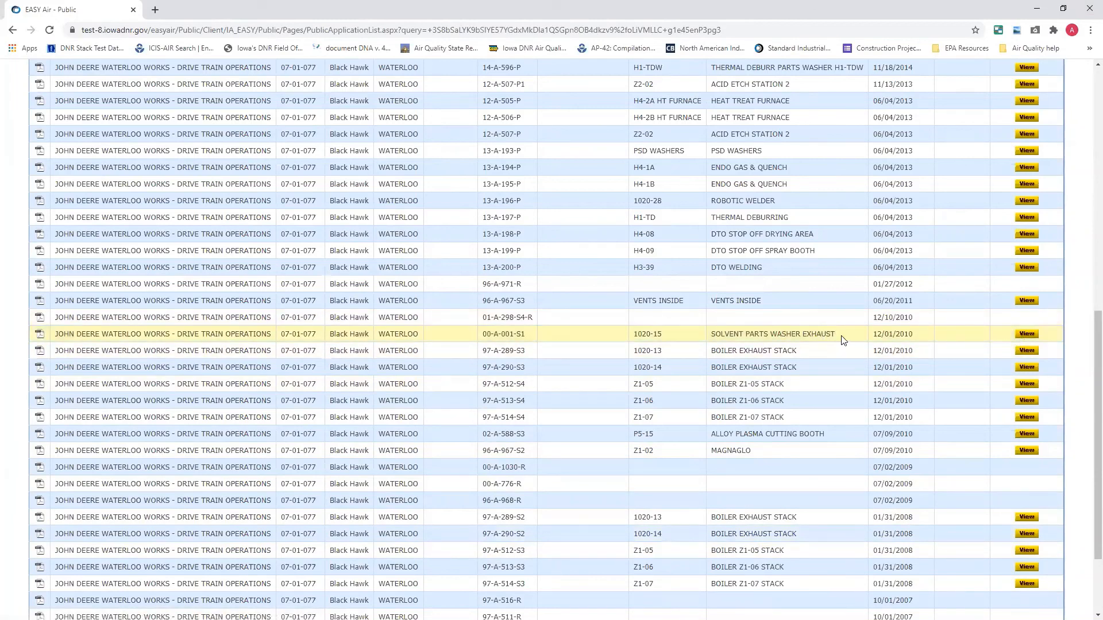
left_click(1028, 334)
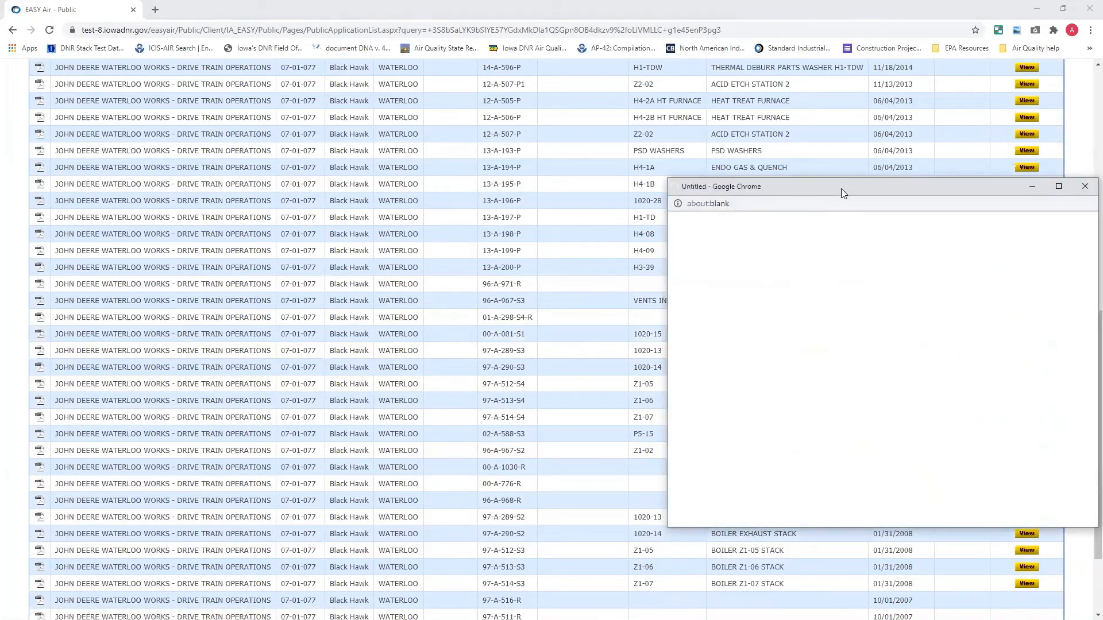
left_click_drag(811, 190, 549, 174)
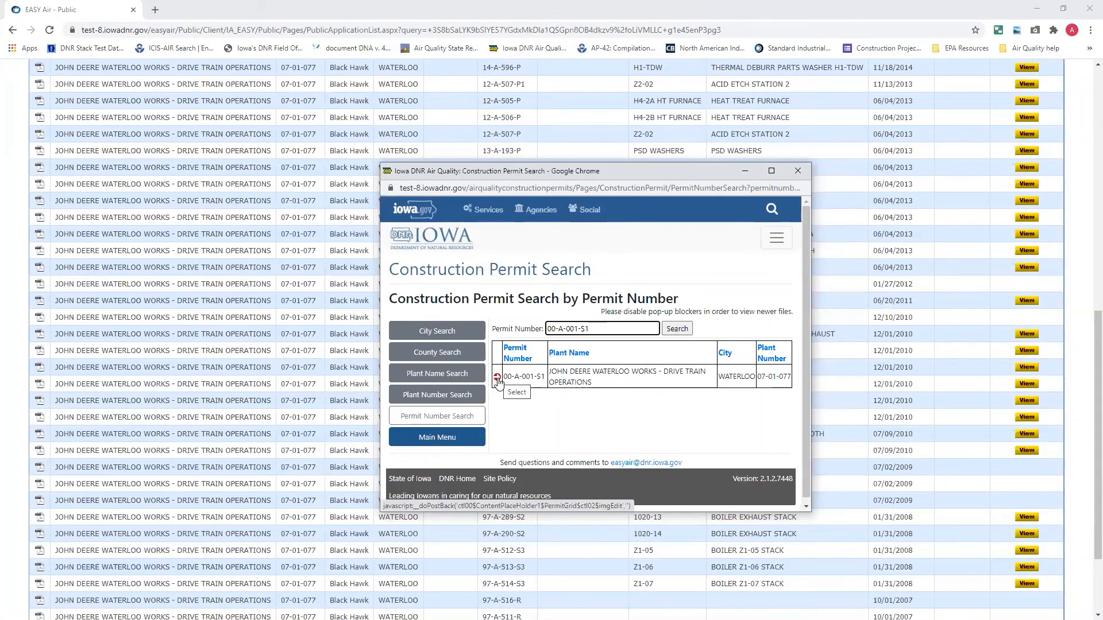
left_click(498, 378)
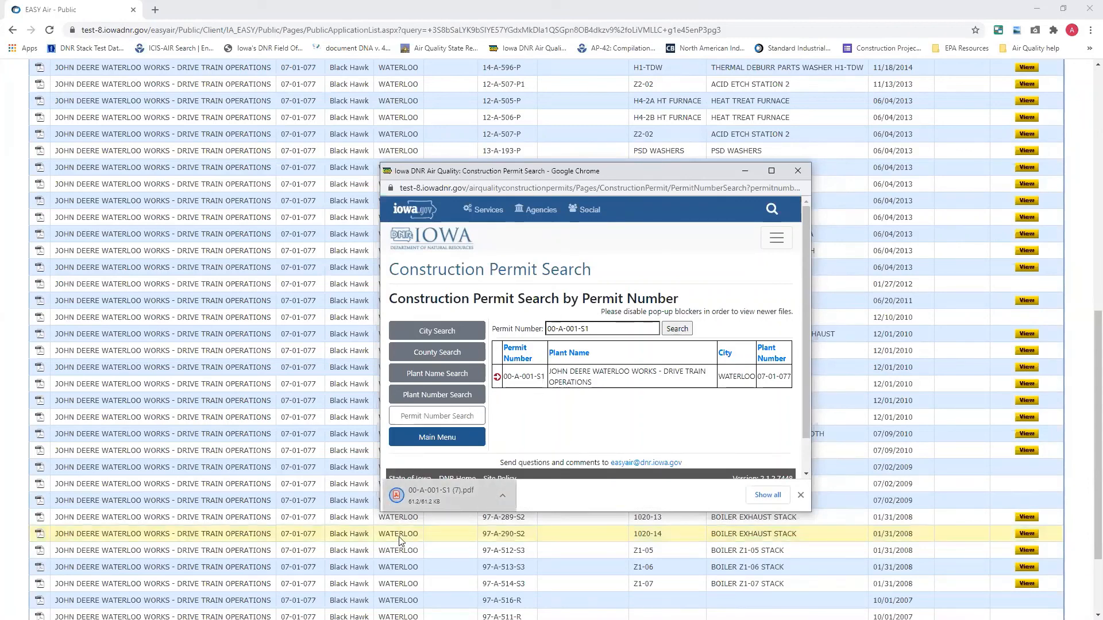
left_click(444, 500)
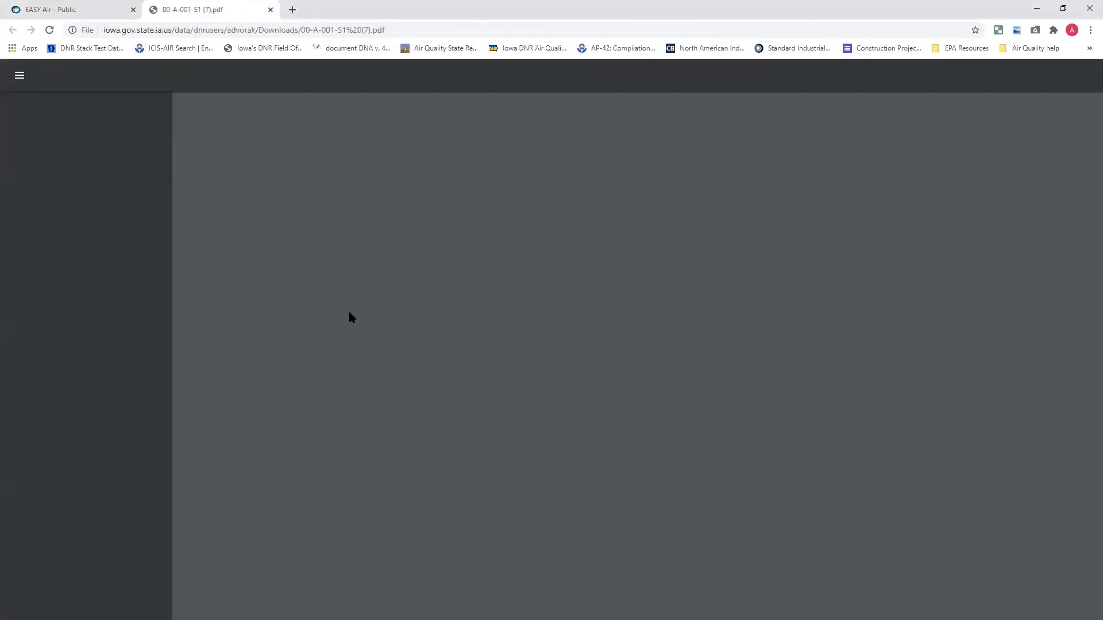
Read through the permitted equipment and permit conditions in the historical permit PDF, close it and return to the final permit search results
scroll(350, 307, "down", 2)
scroll(349, 303, "down", 2)
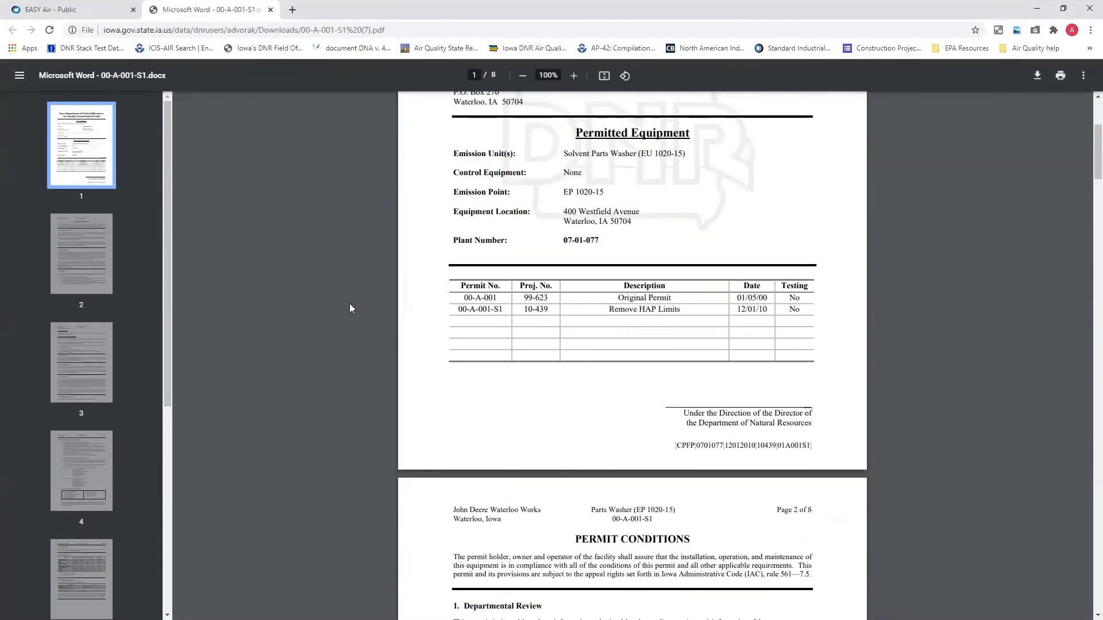
scroll(350, 304, "down", 7)
scroll(349, 304, "down", 15)
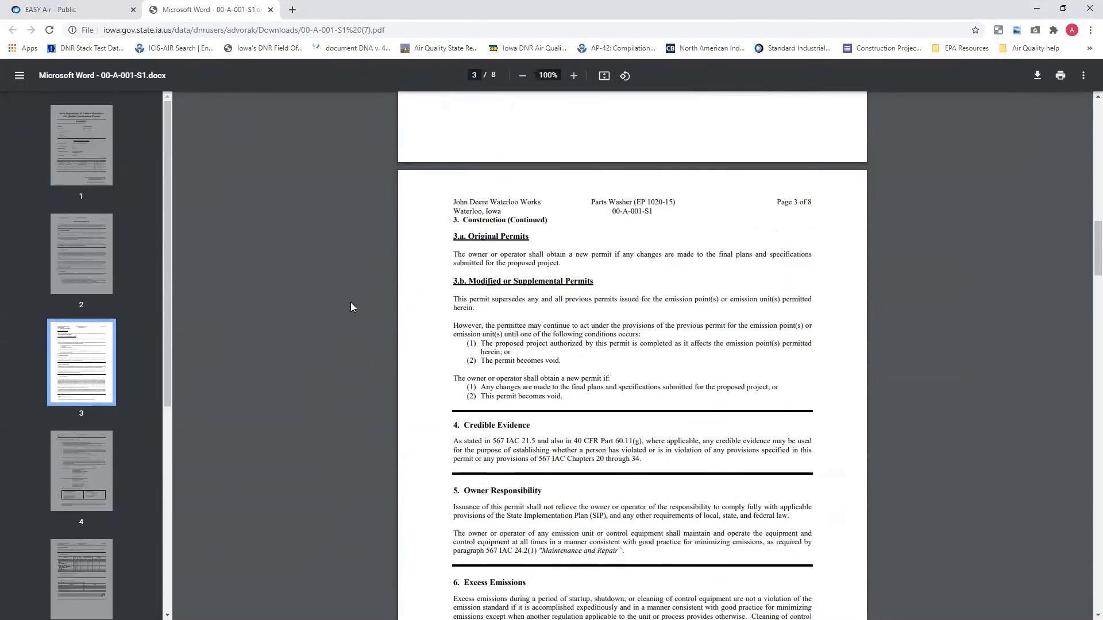
scroll(353, 308, "down", 4)
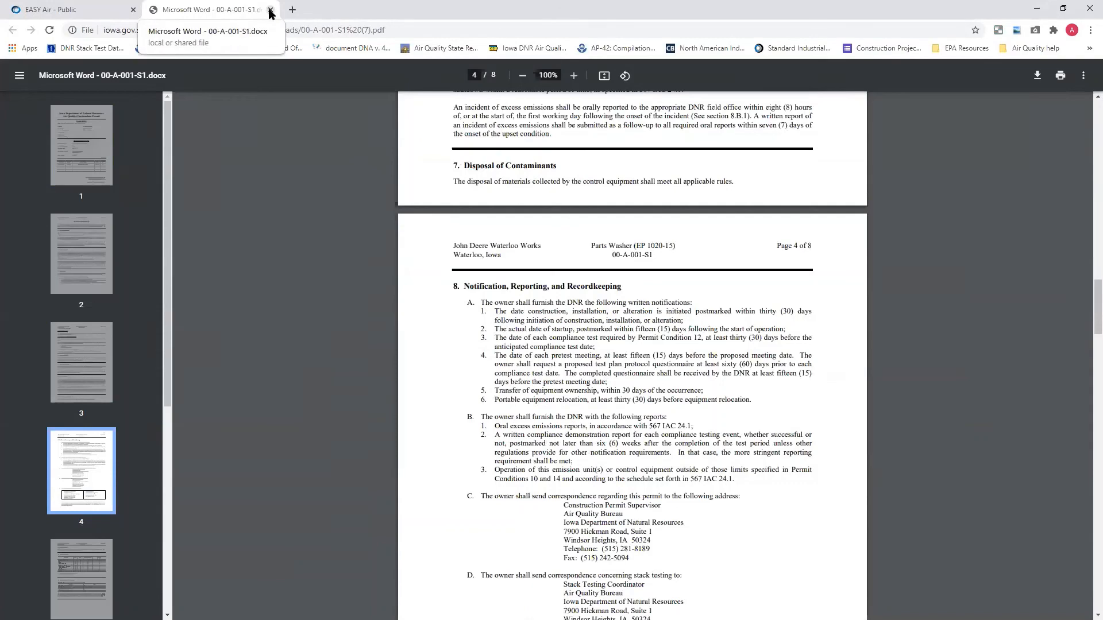
left_click(270, 10)
scroll(338, 315, "up", 1)
scroll(337, 315, "up", 8)
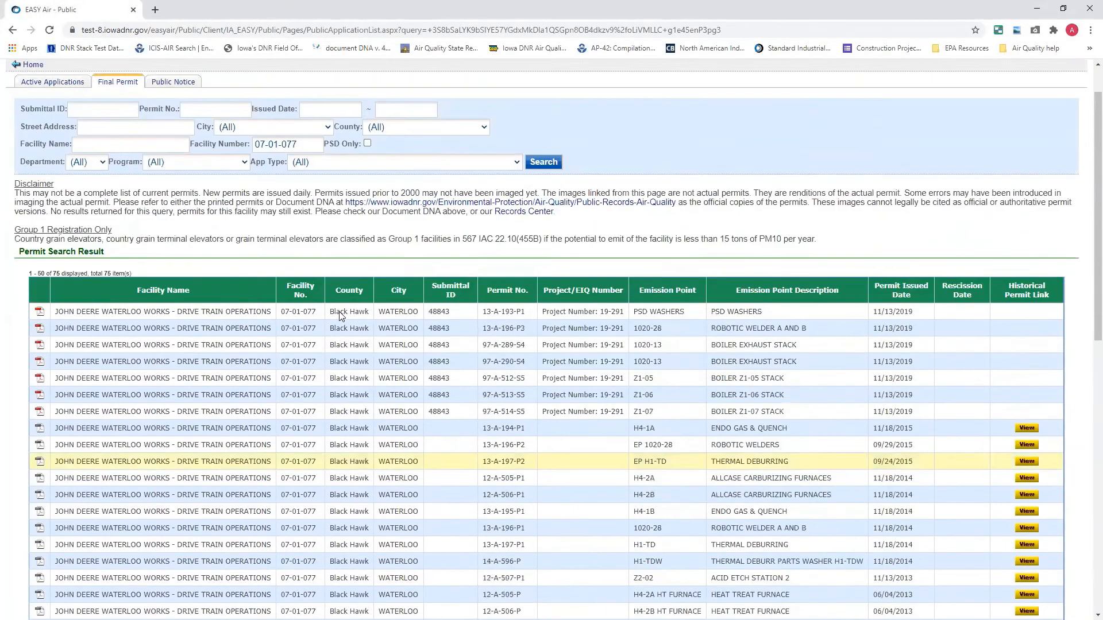